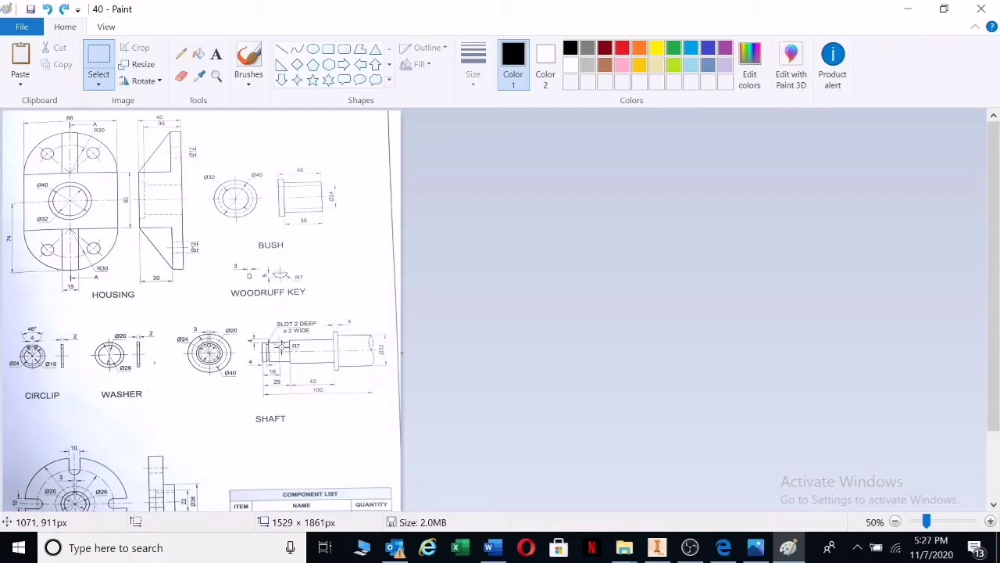
Move the bush's side view into the central bore of the housing's side view
{"action": "scroll", "coordinate": [267, 364], "scroll_direction": "down", "scroll_amount": 3}
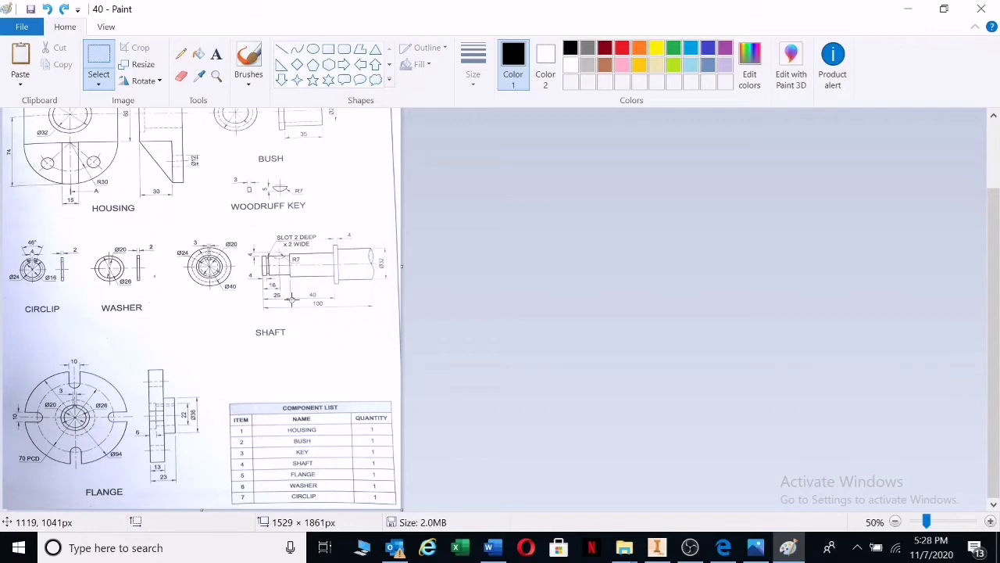
{"action": "scroll", "coordinate": [273, 329], "scroll_direction": "up", "scroll_amount": 1}
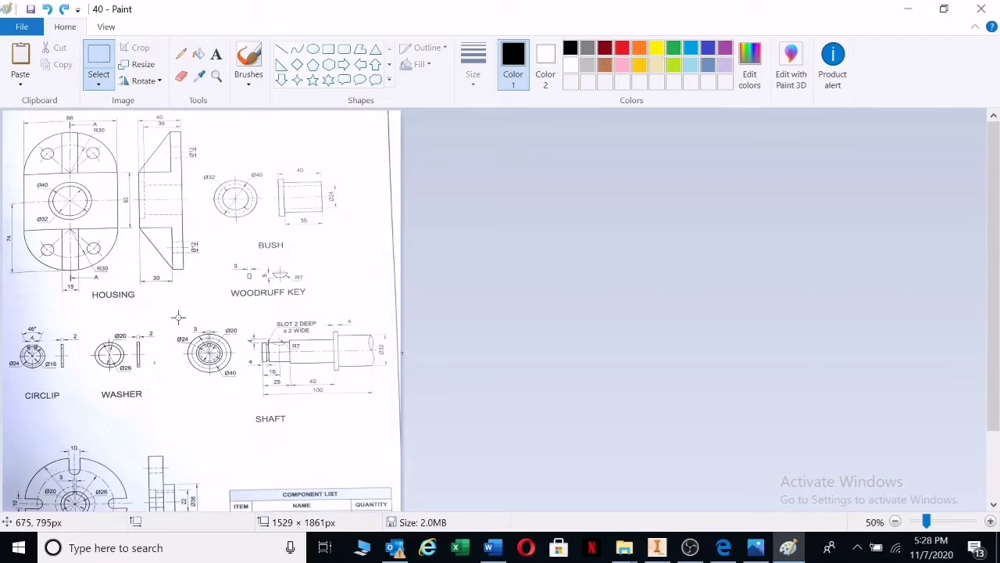
{"action": "scroll", "coordinate": [178, 317], "scroll_direction": "down", "scroll_amount": 3}
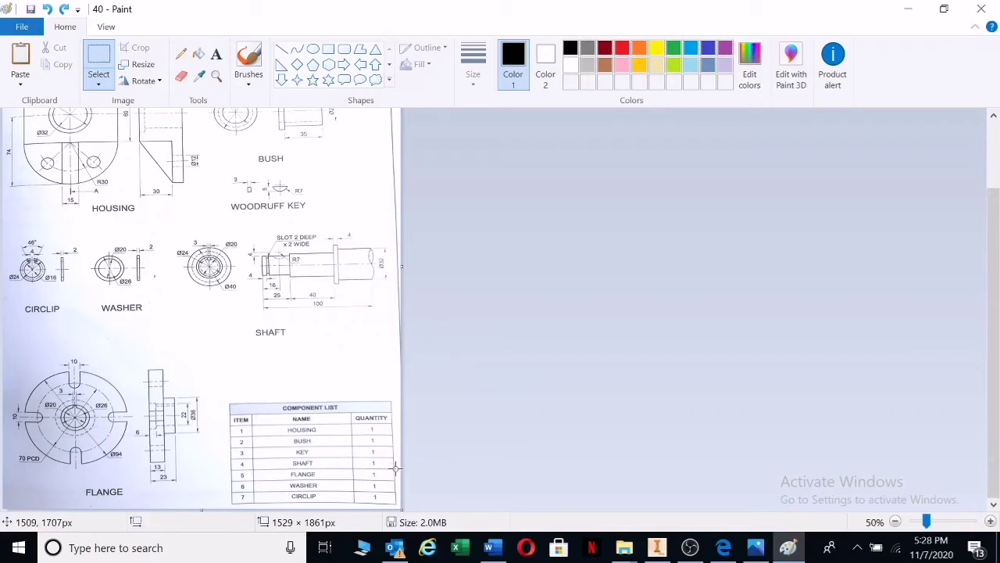
{"action": "scroll", "coordinate": [394, 468], "scroll_direction": "up", "scroll_amount": 3}
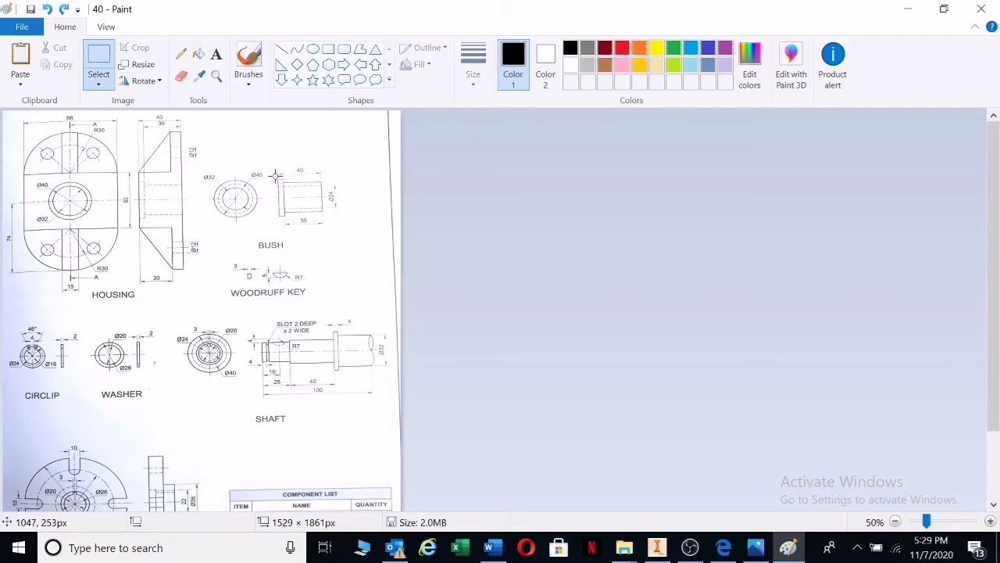
{"action": "left_click_drag", "start_coordinate": [275, 175], "coordinate": [168, 201]}
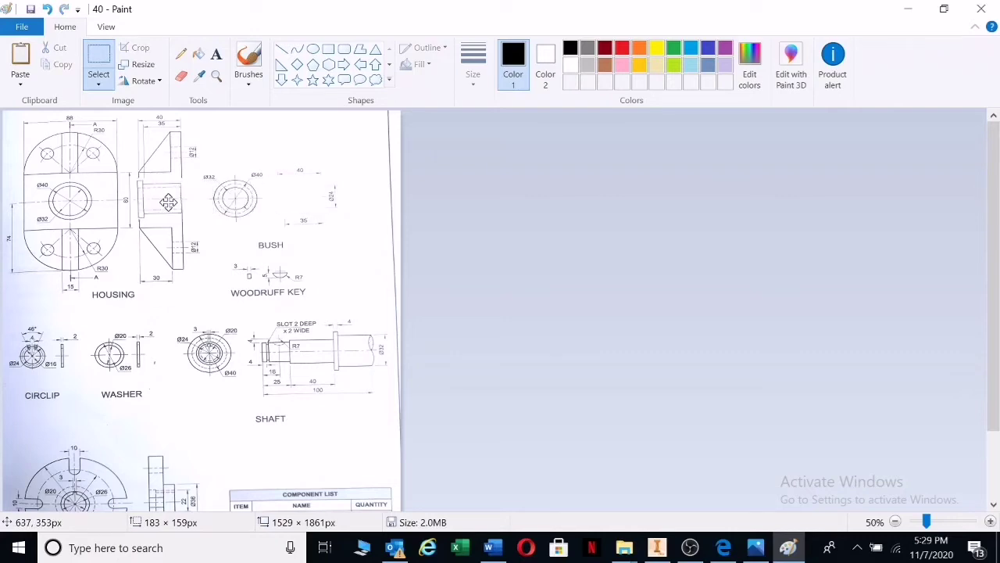
{"action": "left_click", "coordinate": [321, 250]}
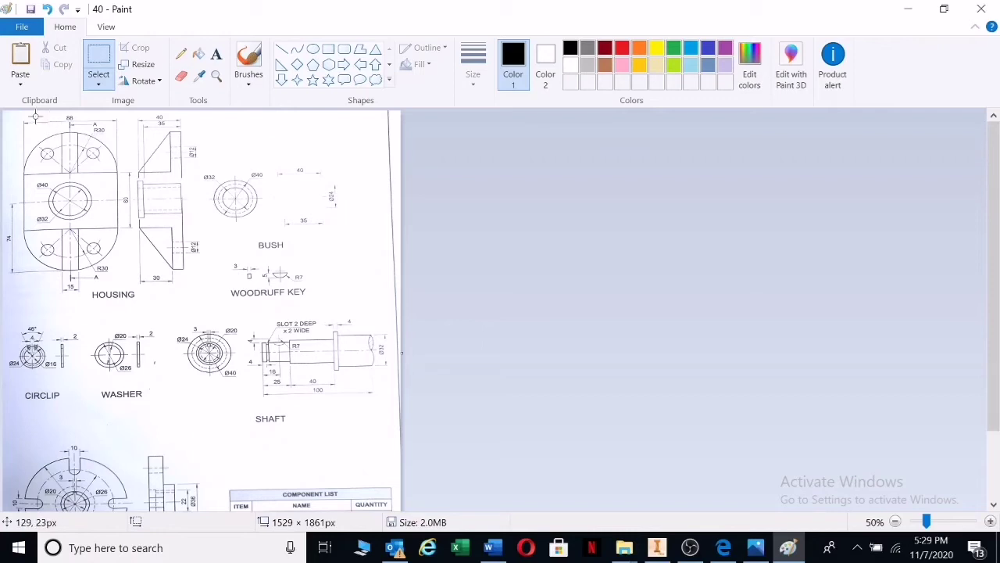
Cut the housing's front view, with its dimensions, out of the drawing sheet
{"action": "mouse_move", "coordinate": [6, 115]}
{"action": "left_mouse_down"}
{"action": "mouse_move", "coordinate": [82, 172]}
{"action": "mouse_move", "coordinate": [116, 292]}
{"action": "mouse_move", "coordinate": [133, 293]}
{"action": "left_mouse_up"}
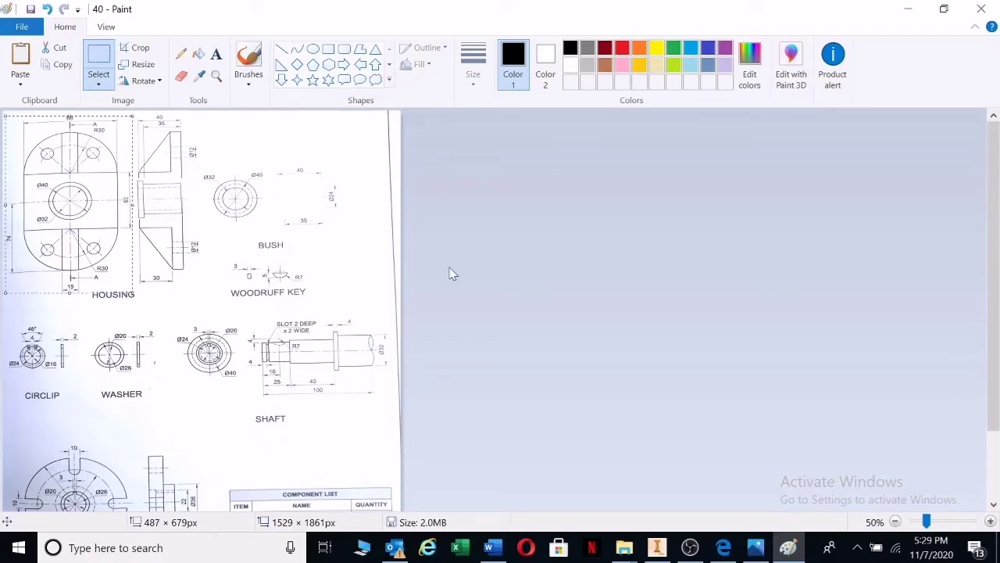
{"action": "key", "text": "ctrl+x"}
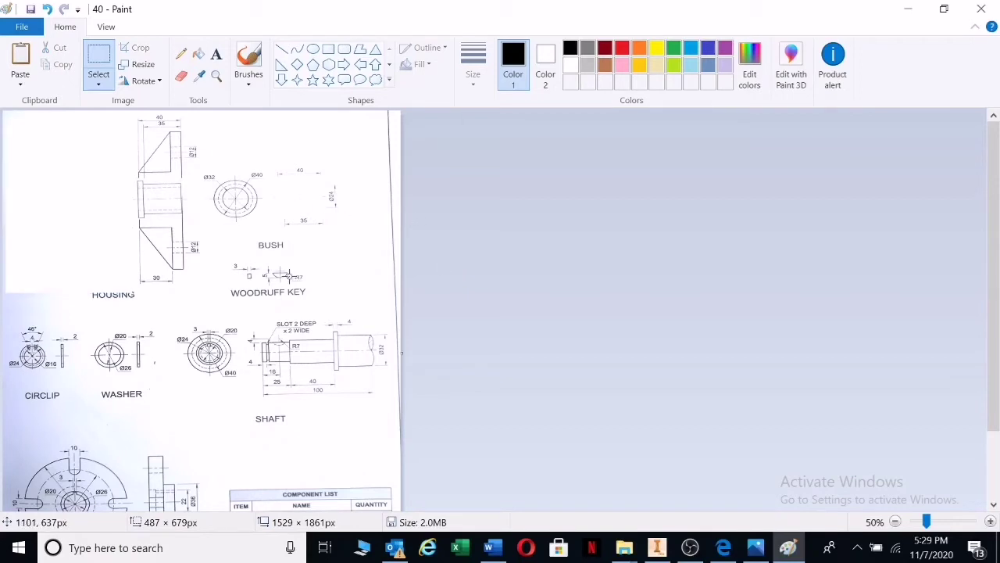
Move the woodruff key's semicircular view into the shaft's R7 keyseat and the circlip's side view onto the shaft's 2 mm slot
{"action": "scroll", "coordinate": [242, 367], "scroll_direction": "down", "scroll_amount": 3}
{"action": "scroll", "coordinate": [242, 306], "scroll_direction": "up", "scroll_amount": 3}
{"action": "scroll", "coordinate": [238, 277], "scroll_direction": "down", "scroll_amount": 3}
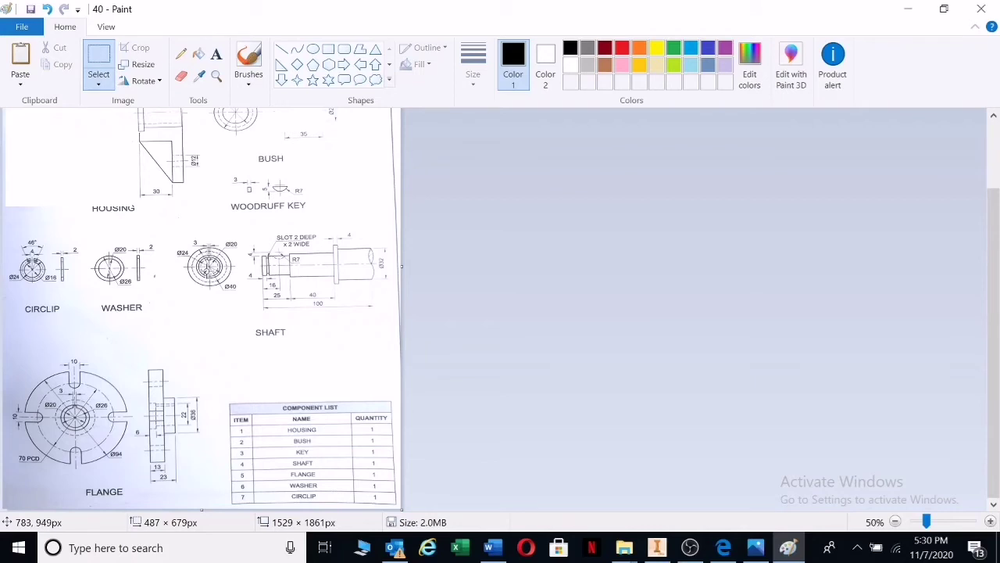
{"action": "scroll", "coordinate": [307, 394], "scroll_direction": "up", "scroll_amount": 2}
{"action": "scroll", "coordinate": [235, 328], "scroll_direction": "down", "scroll_amount": 2, "text": "ctrl"}
{"action": "scroll", "coordinate": [280, 362], "scroll_direction": "up", "scroll_amount": 3, "text": "ctrl"}
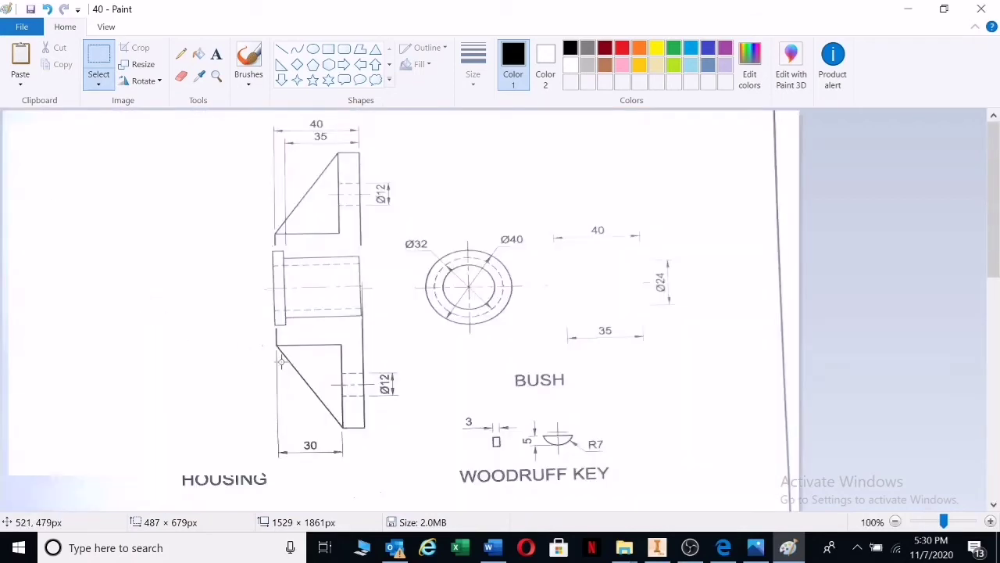
{"action": "scroll", "coordinate": [475, 415], "scroll_direction": "down", "scroll_amount": 5}
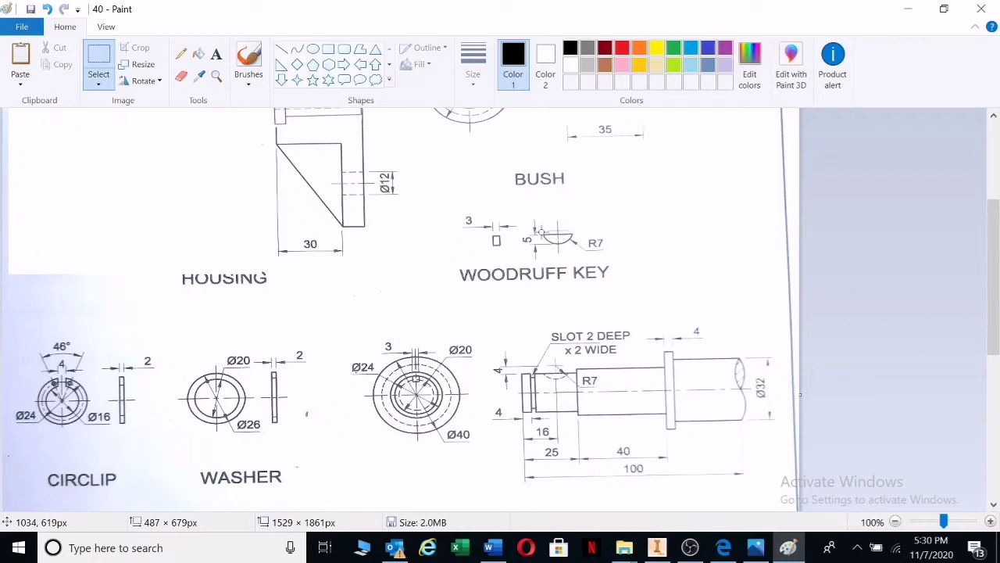
{"action": "left_click_drag", "start_coordinate": [541, 229], "coordinate": [557, 375]}
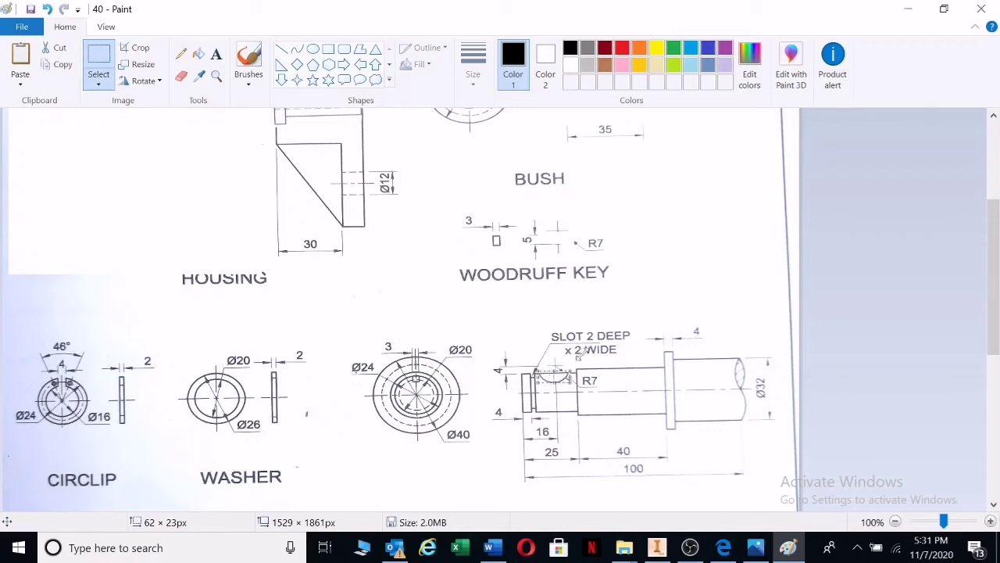
{"action": "left_click", "coordinate": [659, 243]}
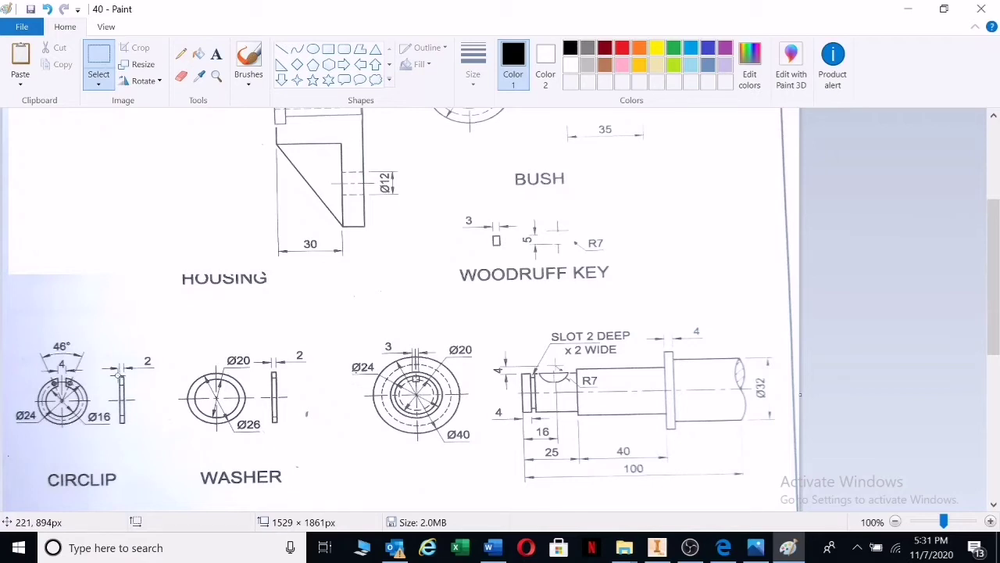
{"action": "mouse_move", "coordinate": [118, 373]}
{"action": "left_mouse_down"}
{"action": "mouse_move", "coordinate": [132, 388]}
{"action": "mouse_move", "coordinate": [125, 422]}
{"action": "mouse_move", "coordinate": [121, 405]}
{"action": "mouse_move", "coordinate": [365, 410]}
{"action": "mouse_move", "coordinate": [507, 388]}
{"action": "mouse_move", "coordinate": [531, 396]}
{"action": "left_mouse_up"}
{"action": "left_click", "coordinate": [367, 450]}
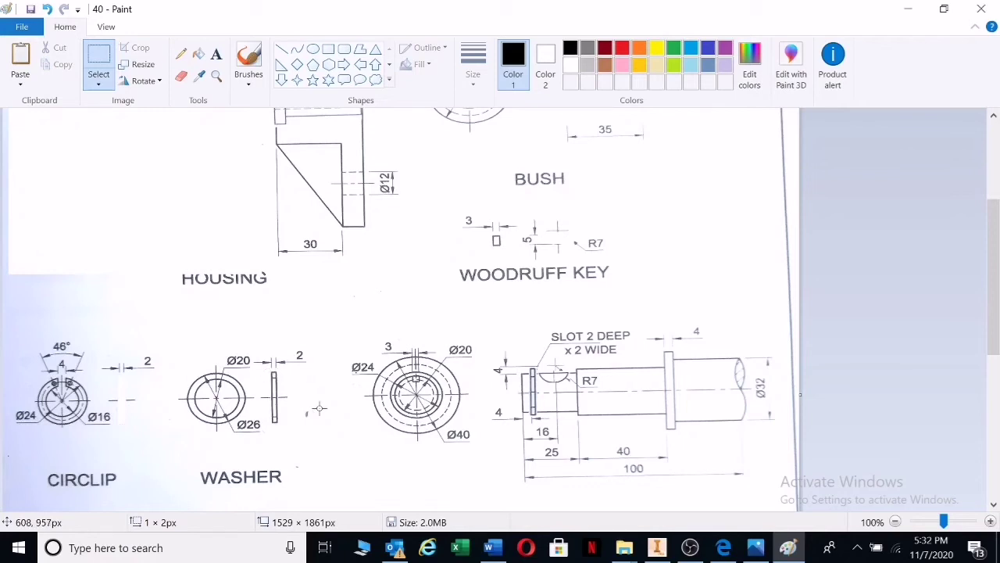
Move the flange's side view up to the area beside the SHAFT label, just below the shaft's end view
{"action": "scroll", "coordinate": [328, 418], "scroll_direction": "down", "scroll_amount": 3}
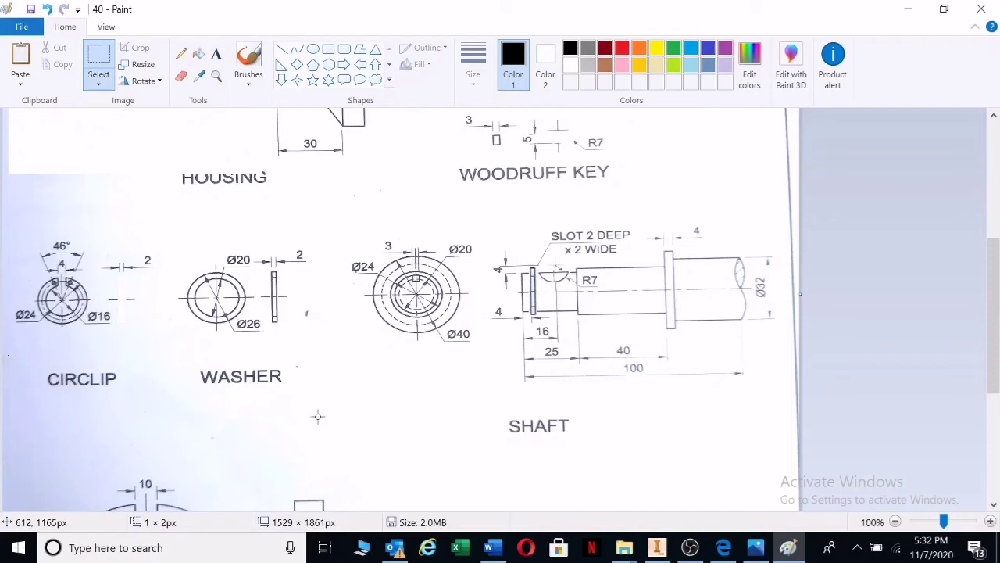
{"action": "scroll", "coordinate": [308, 418], "scroll_direction": "down", "scroll_amount": 4}
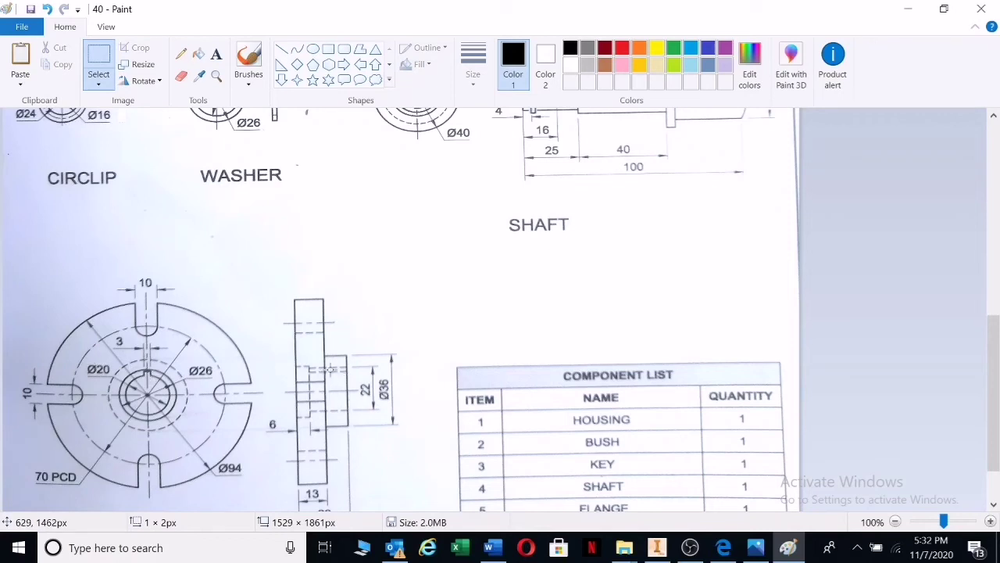
{"action": "scroll", "coordinate": [307, 393], "scroll_direction": "down", "scroll_amount": 2}
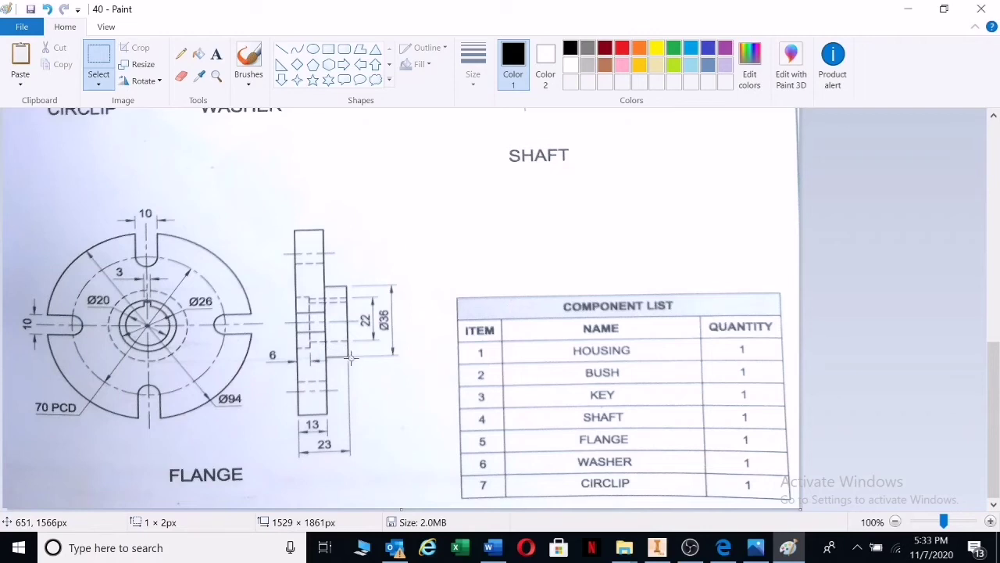
{"action": "scroll", "coordinate": [431, 332], "scroll_direction": "up", "scroll_amount": 3}
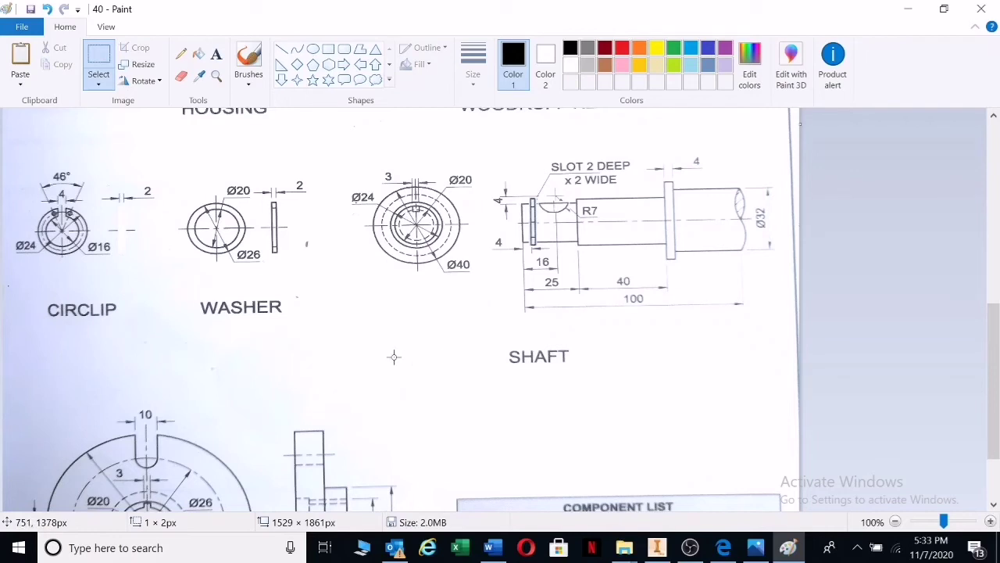
{"action": "scroll", "coordinate": [394, 357], "scroll_direction": "down", "scroll_amount": 3}
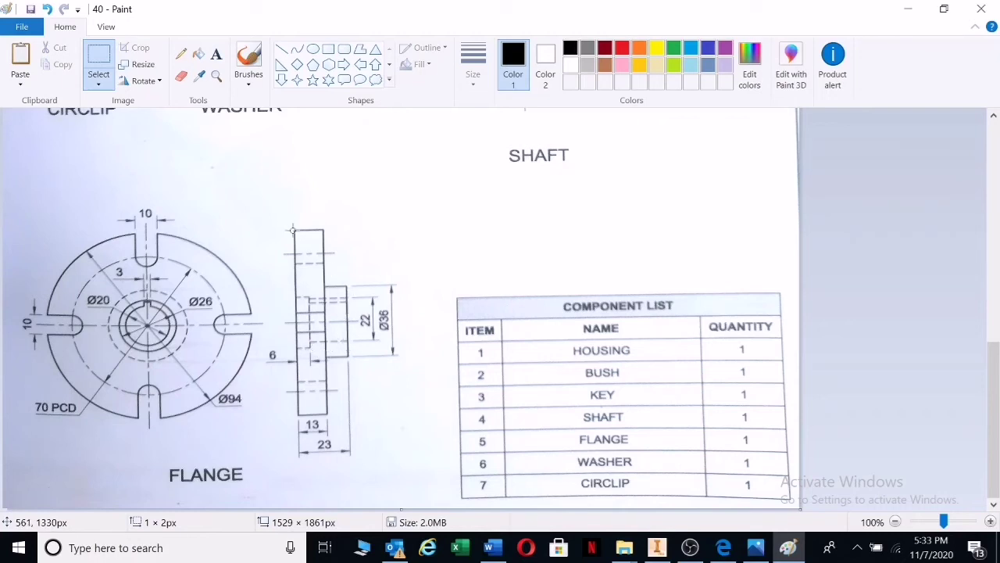
{"action": "left_click_drag", "start_coordinate": [292, 225], "coordinate": [350, 418]}
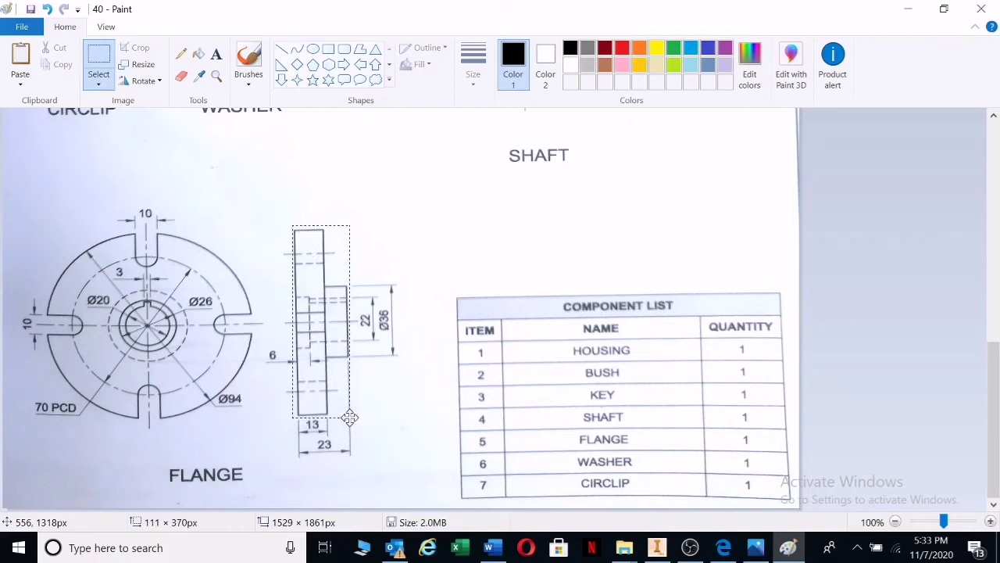
{"action": "left_click_drag", "start_coordinate": [310, 356], "coordinate": [444, 207]}
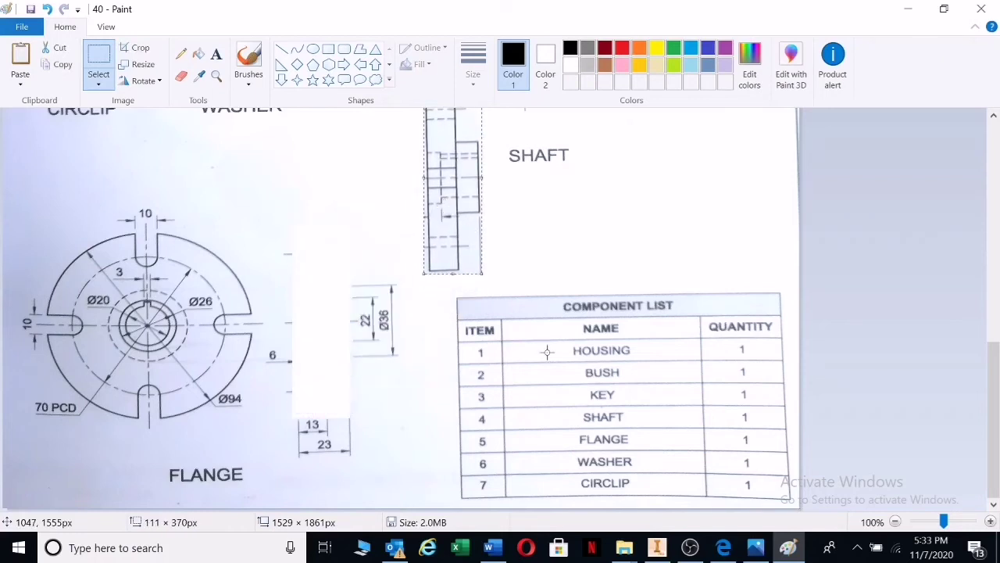
{"action": "scroll", "coordinate": [539, 312], "scroll_direction": "up", "scroll_amount": 4}
{"action": "scroll", "coordinate": [545, 332], "scroll_direction": "down", "scroll_amount": 2}
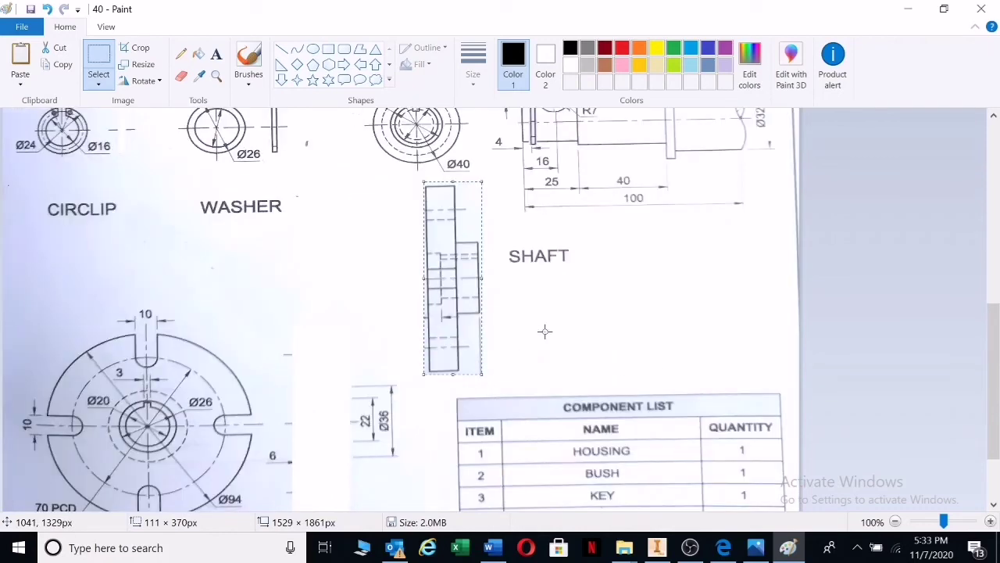
{"action": "scroll", "coordinate": [545, 331], "scroll_direction": "up", "scroll_amount": 2}
{"action": "mouse_move", "coordinate": [452, 389]}
{"action": "left_mouse_down"}
{"action": "mouse_move", "coordinate": [560, 394]}
{"action": "mouse_move", "coordinate": [560, 242]}
{"action": "mouse_move", "coordinate": [442, 356]}
{"action": "left_mouse_up"}
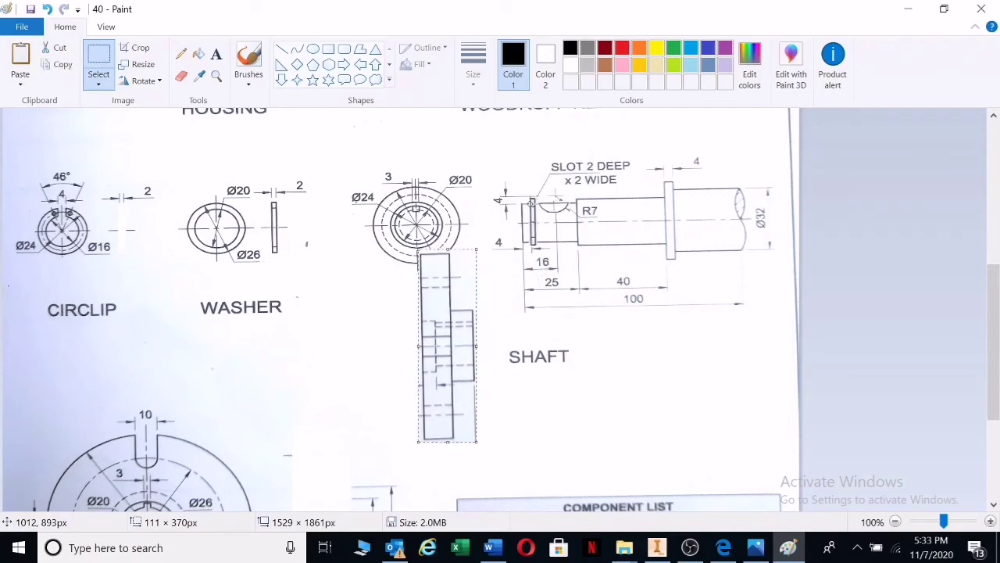
Move the circlip off the shaft to the blank area below it, and the woodruff key to the space above the shaft's end view
{"action": "left_click_drag", "start_coordinate": [529, 196], "coordinate": [620, 414]}
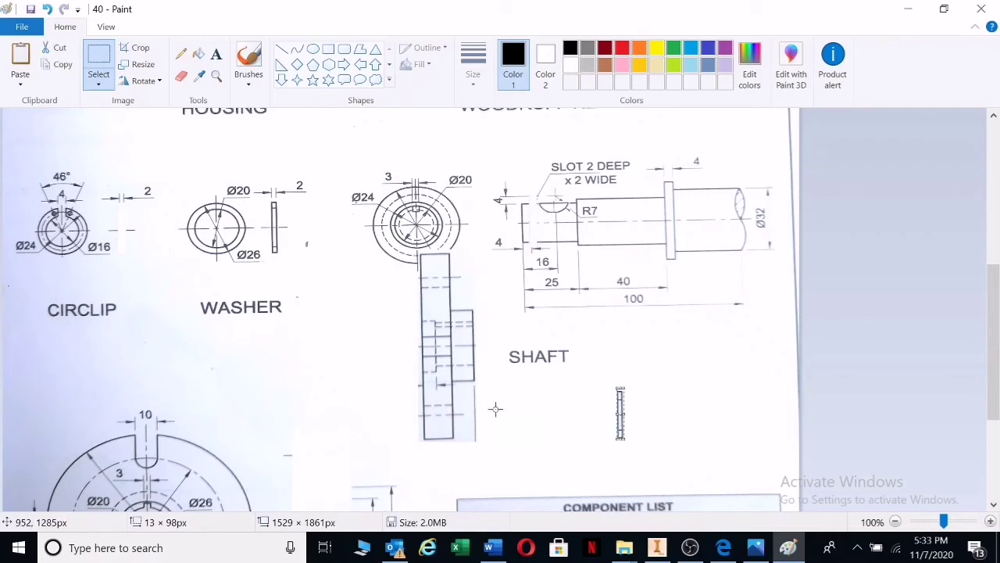
{"action": "left_click_drag", "start_coordinate": [444, 368], "coordinate": [509, 293]}
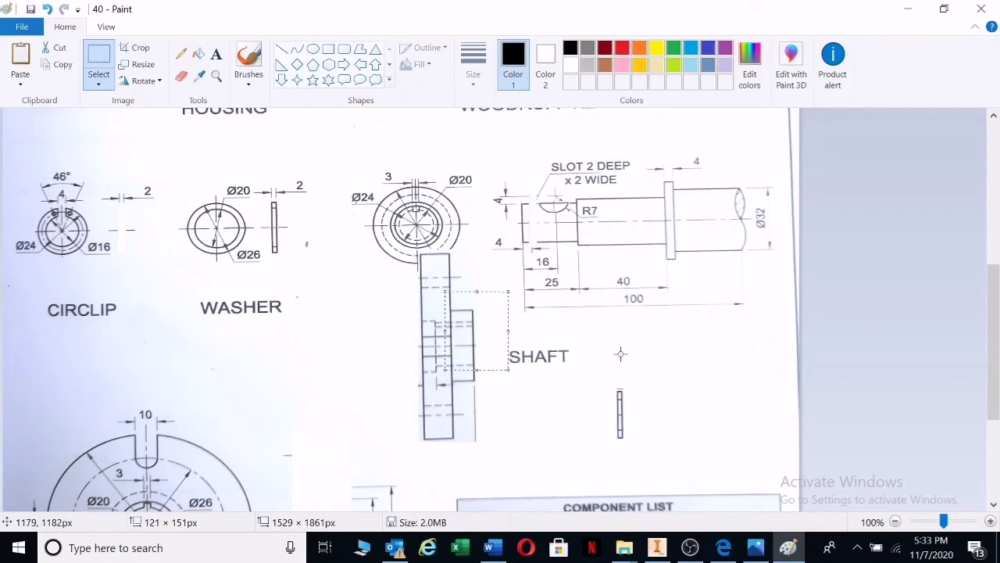
{"action": "left_click", "coordinate": [645, 349]}
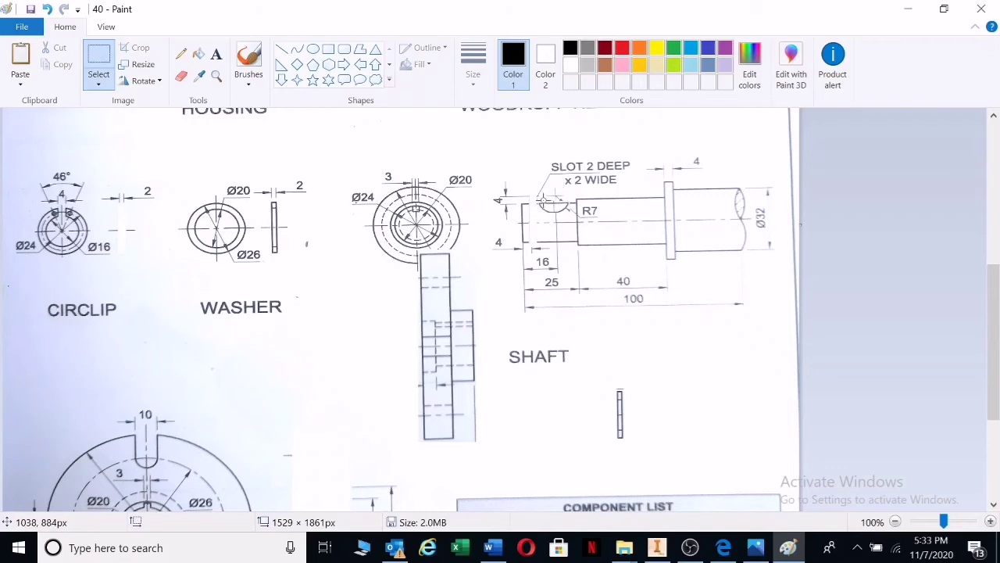
{"action": "left_click_drag", "start_coordinate": [538, 201], "coordinate": [499, 147]}
{"action": "left_click", "coordinate": [464, 344]}
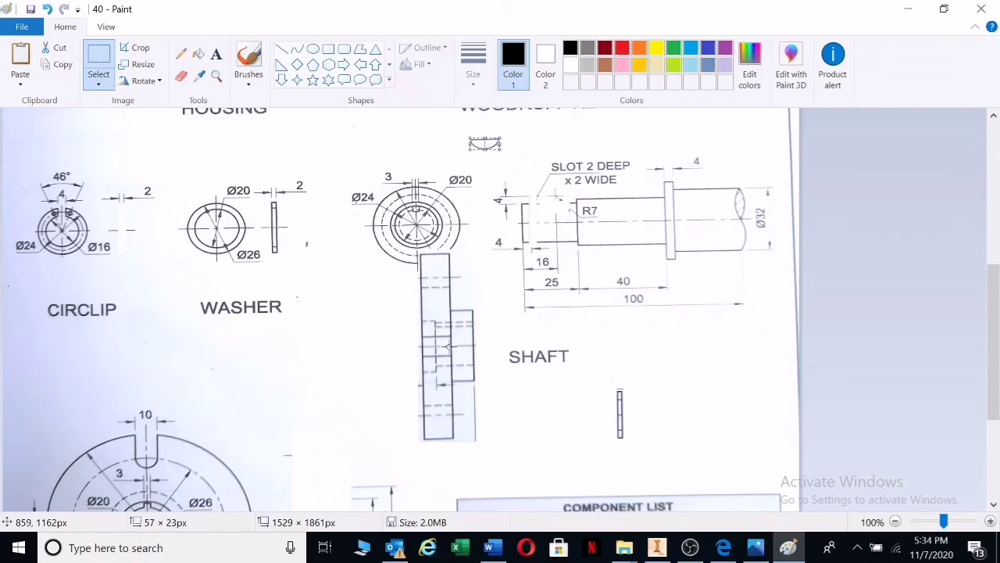
Move the flange's side view onto the stepped end of the shaft, centred on the shaft axis
{"action": "left_click_drag", "start_coordinate": [449, 347], "coordinate": [493, 298]}
{"action": "left_click_drag", "start_coordinate": [534, 371], "coordinate": [537, 375]}
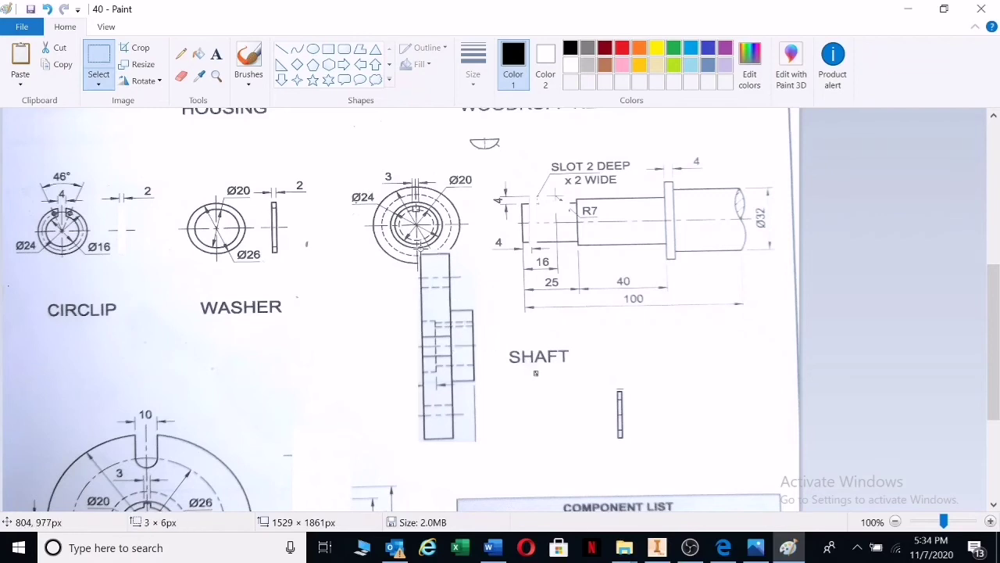
{"action": "left_click_drag", "start_coordinate": [418, 251], "coordinate": [475, 440]}
{"action": "left_click_drag", "start_coordinate": [438, 384], "coordinate": [538, 265]}
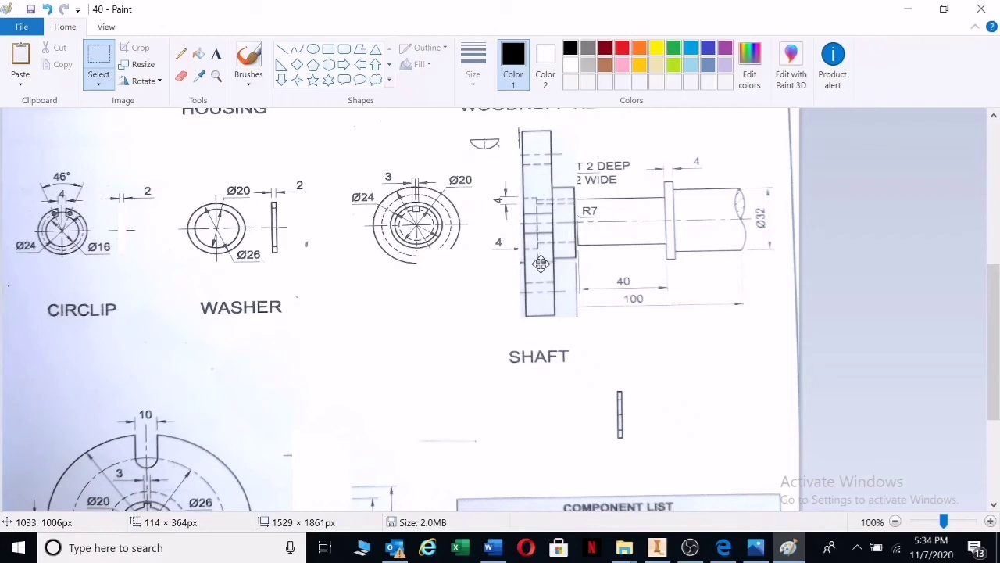
{"action": "left_click", "coordinate": [541, 264]}
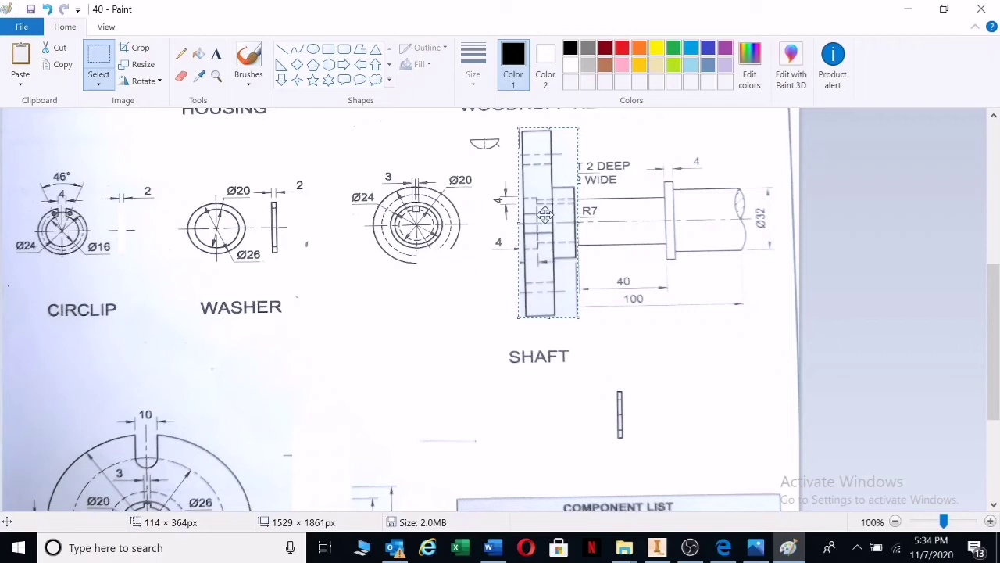
Move the circlip's side view onto the shaft inside the flange's recess, centred on the shaft axis
{"action": "left_click_drag", "start_coordinate": [617, 390], "coordinate": [623, 410]}
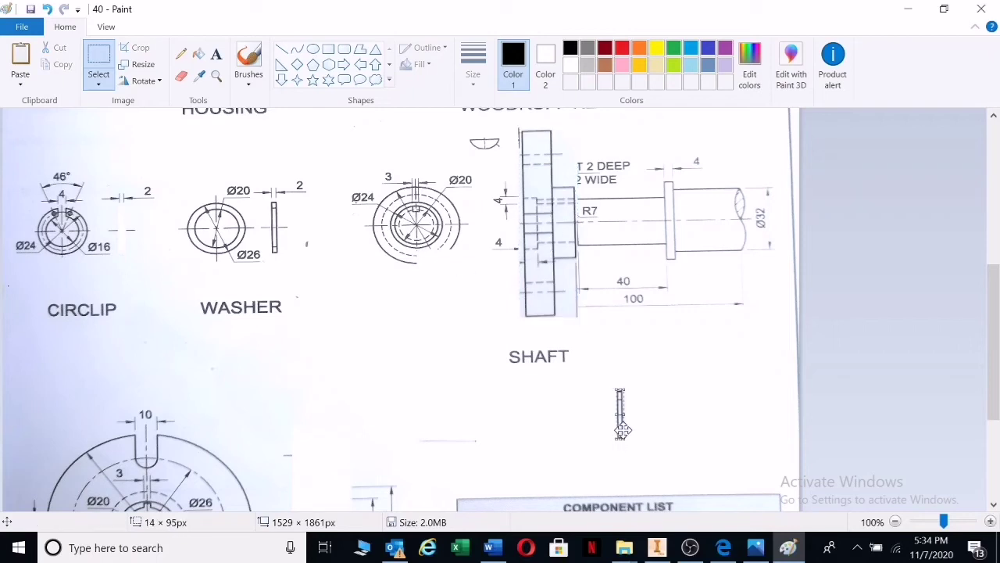
{"action": "left_click_drag", "start_coordinate": [621, 422], "coordinate": [537, 238]}
{"action": "left_click_drag", "start_coordinate": [538, 238], "coordinate": [536, 222]}
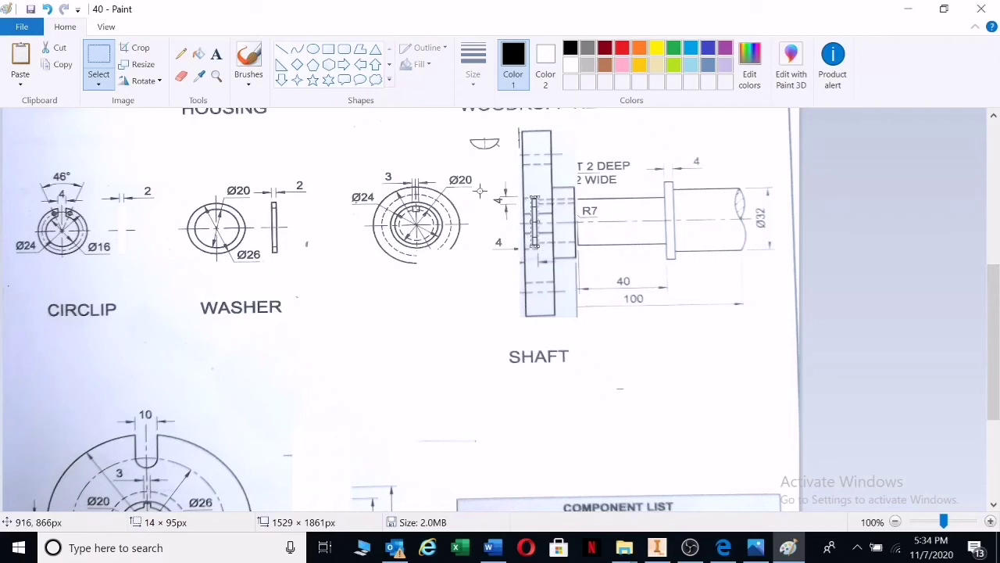
Draw a black rectangle about 39 × 81 px against the outer side of the circlip, at the shaft's end
{"action": "left_click", "coordinate": [328, 49]}
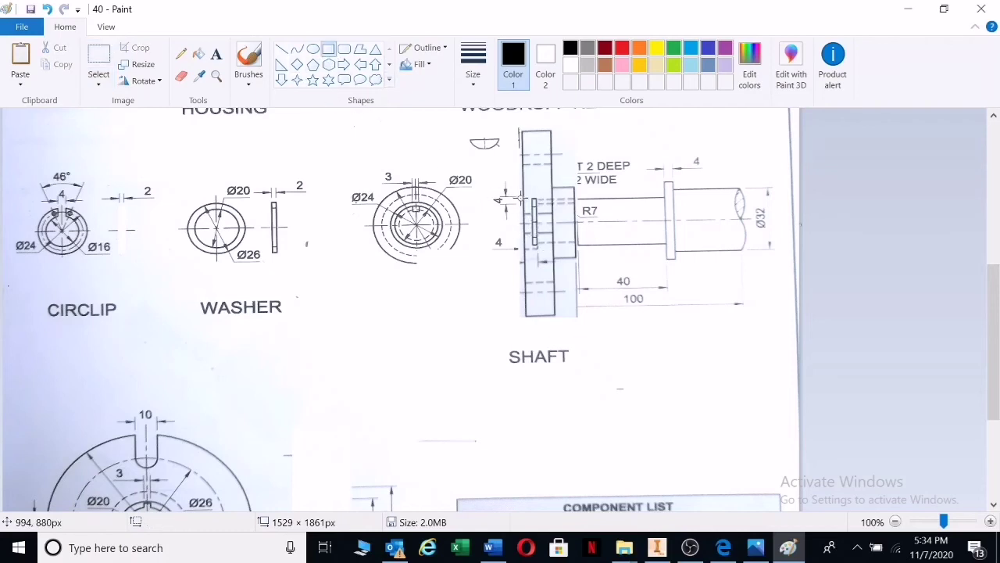
{"action": "left_click_drag", "start_coordinate": [532, 201], "coordinate": [511, 245]}
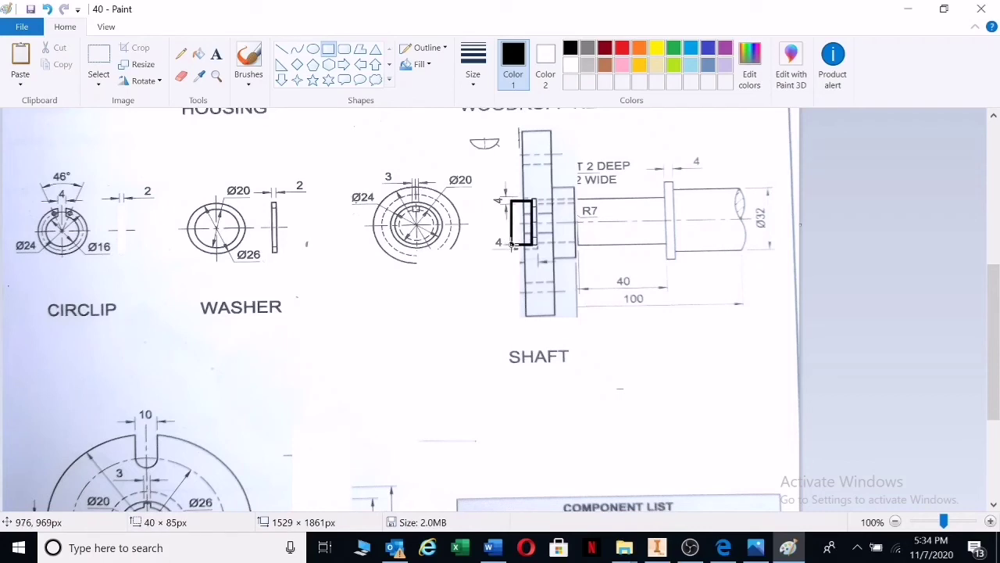
{"action": "left_click_drag", "start_coordinate": [512, 245], "coordinate": [512, 242]}
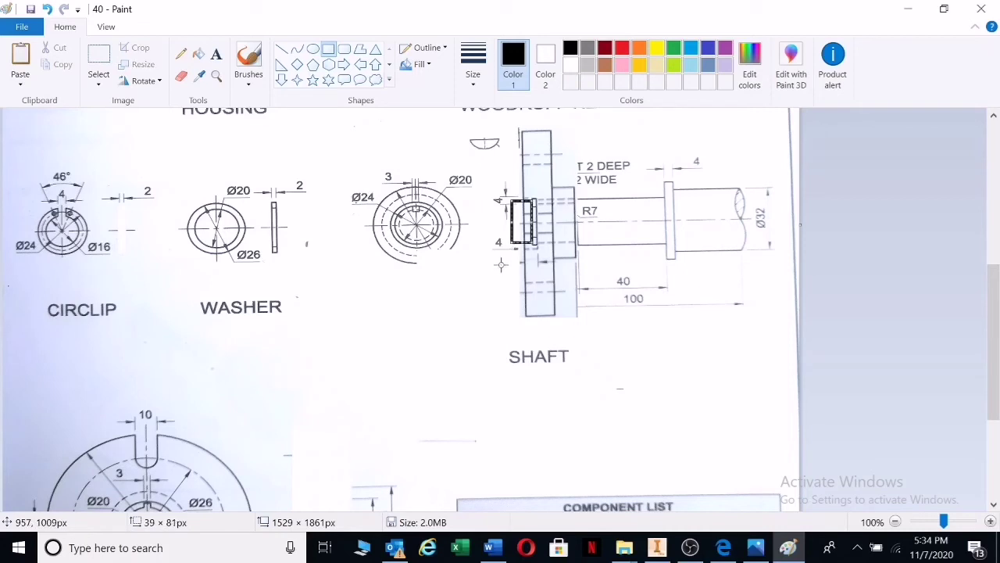
Move the washer's side view onto the shaft, directly beside the circlip on the flange side and centred on the shaft axis
{"action": "left_click", "coordinate": [501, 265]}
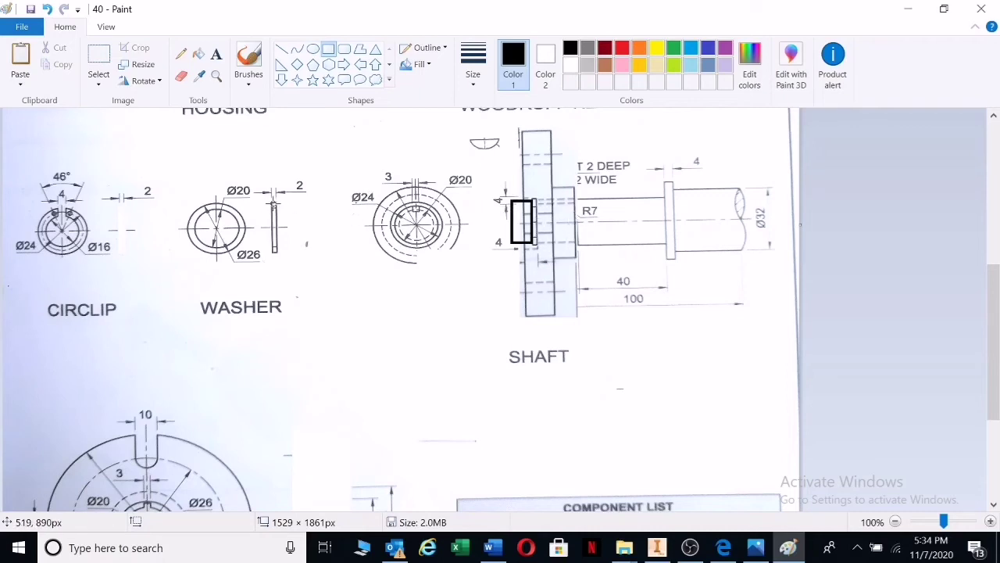
{"action": "left_click_drag", "start_coordinate": [266, 199], "coordinate": [279, 251]}
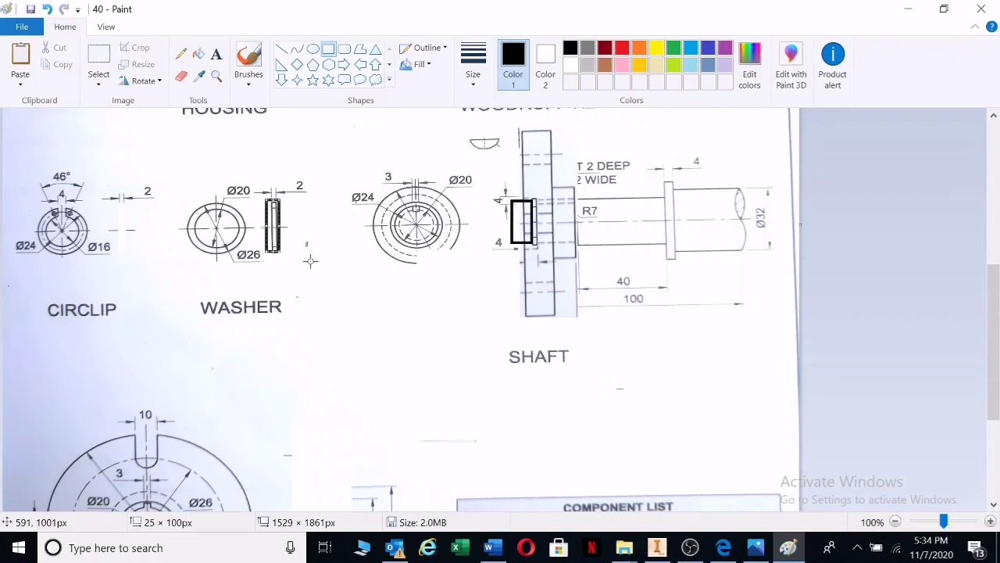
{"action": "left_click", "coordinate": [47, 9]}
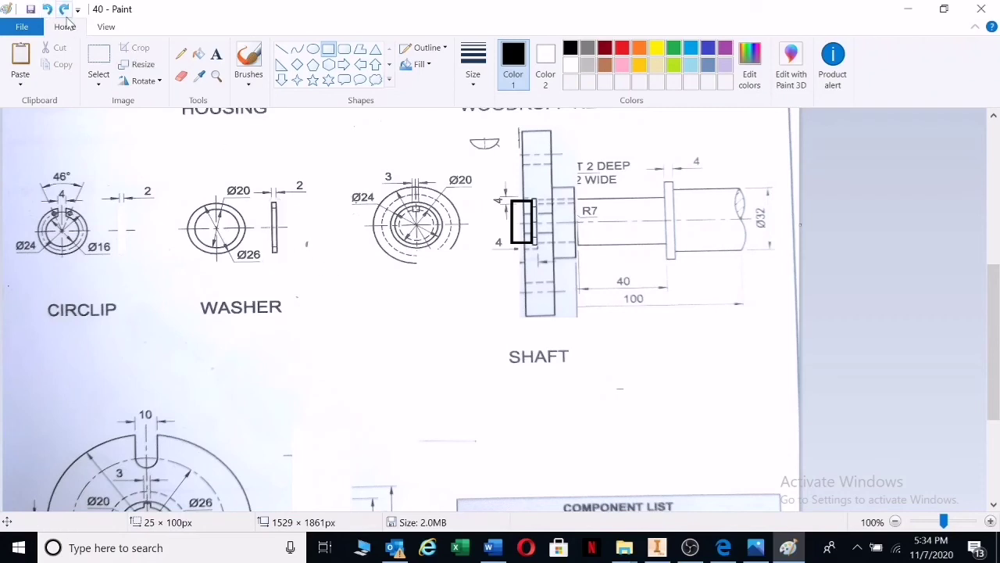
{"action": "left_click", "coordinate": [98, 59]}
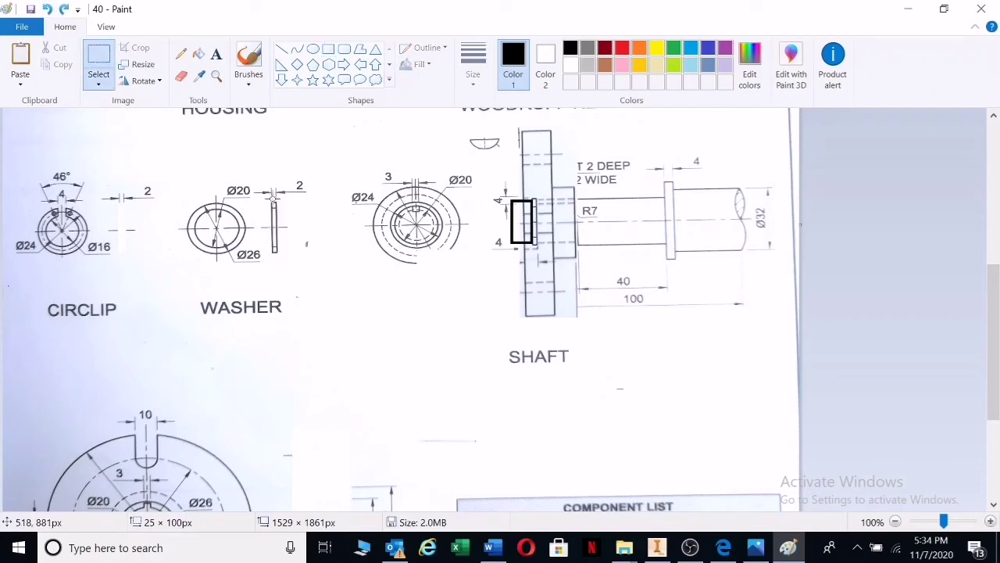
{"action": "mouse_move", "coordinate": [269, 202]}
{"action": "left_mouse_down"}
{"action": "mouse_move", "coordinate": [283, 254]}
{"action": "mouse_move", "coordinate": [541, 239]}
{"action": "mouse_move", "coordinate": [382, 308]}
{"action": "mouse_move", "coordinate": [307, 280]}
{"action": "left_mouse_up"}
{"action": "left_click", "coordinate": [330, 282]}
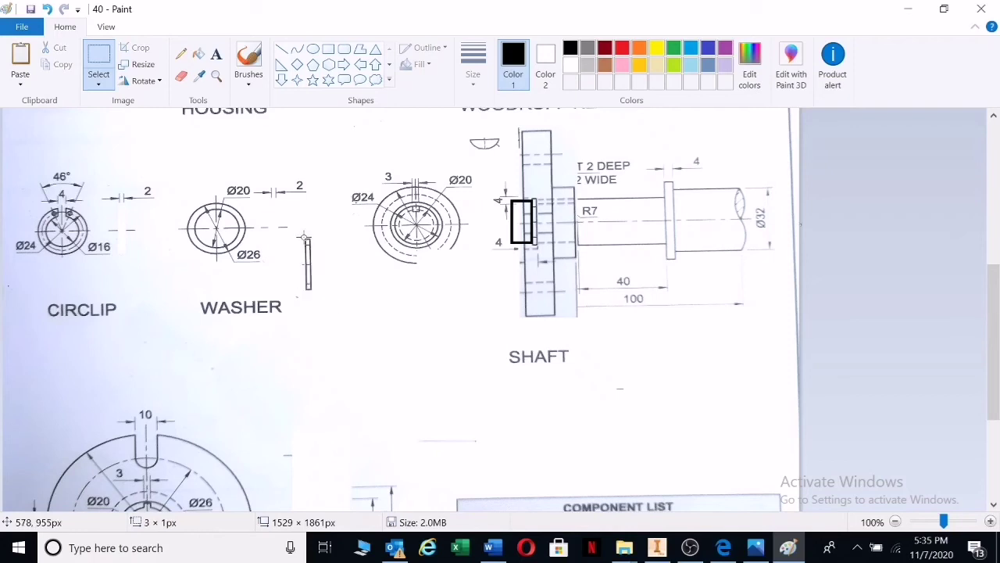
{"action": "left_click_drag", "start_coordinate": [304, 236], "coordinate": [540, 226]}
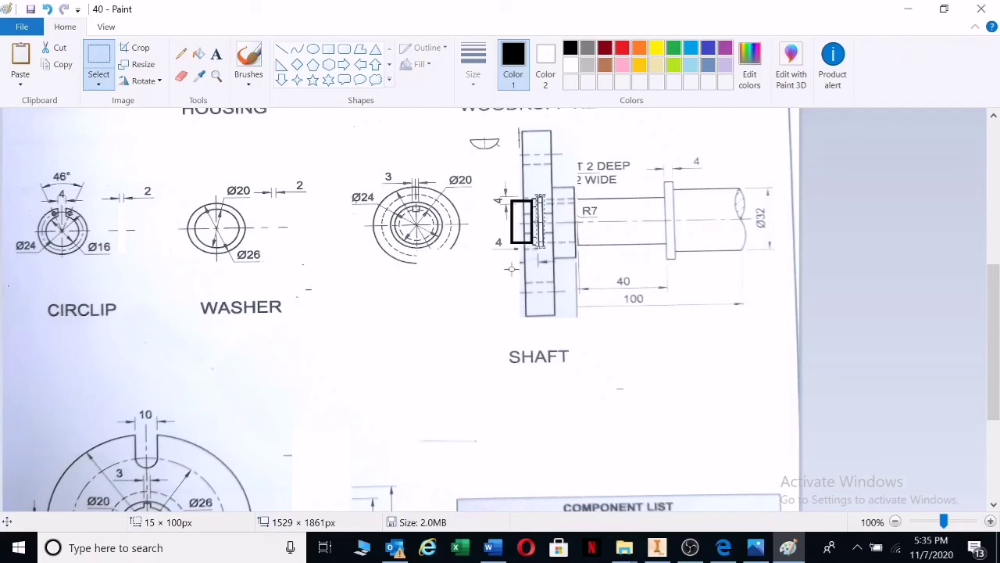
Move the woodruff key's half-round view onto the shaft's upper edge, inside the flange hub
{"action": "left_click_drag", "start_coordinate": [470, 135], "coordinate": [567, 205]}
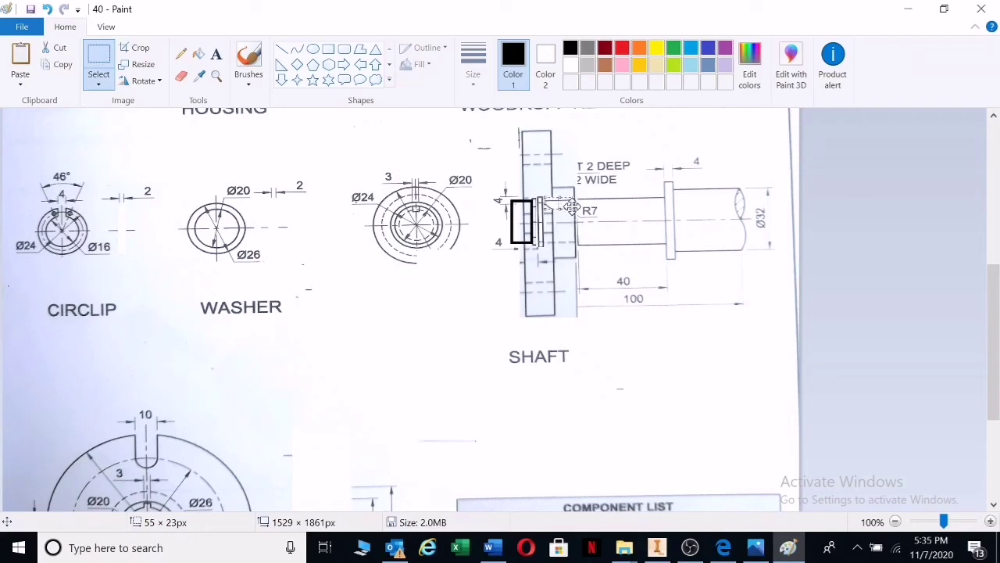
{"action": "left_click_drag", "start_coordinate": [573, 206], "coordinate": [575, 209]}
{"action": "left_click", "coordinate": [639, 328]}
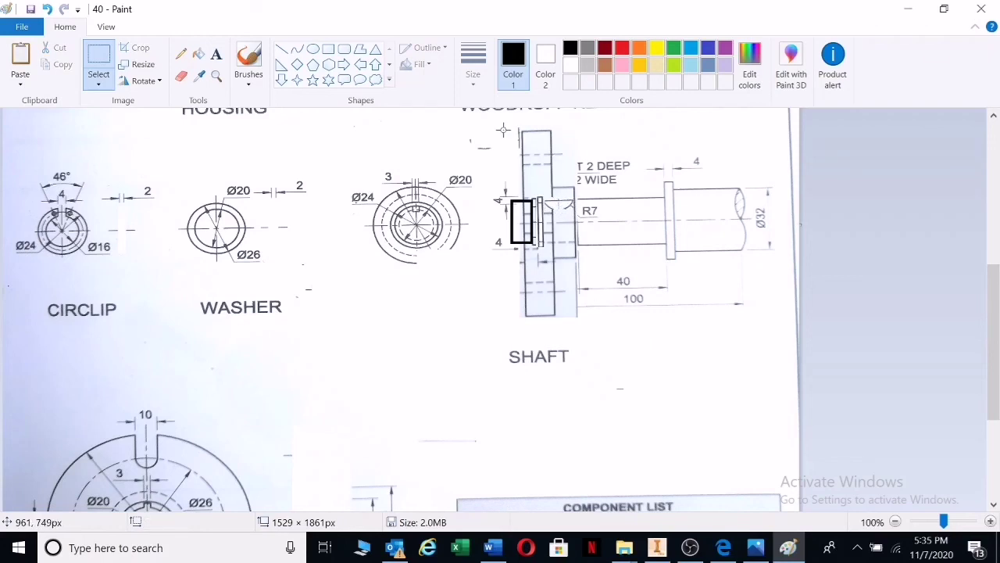
Move the assembled shaft, flange, washer, circlip and key as one block up the drawing, beside the bush's end view
{"action": "scroll", "coordinate": [503, 129], "scroll_direction": "up", "scroll_amount": 5}
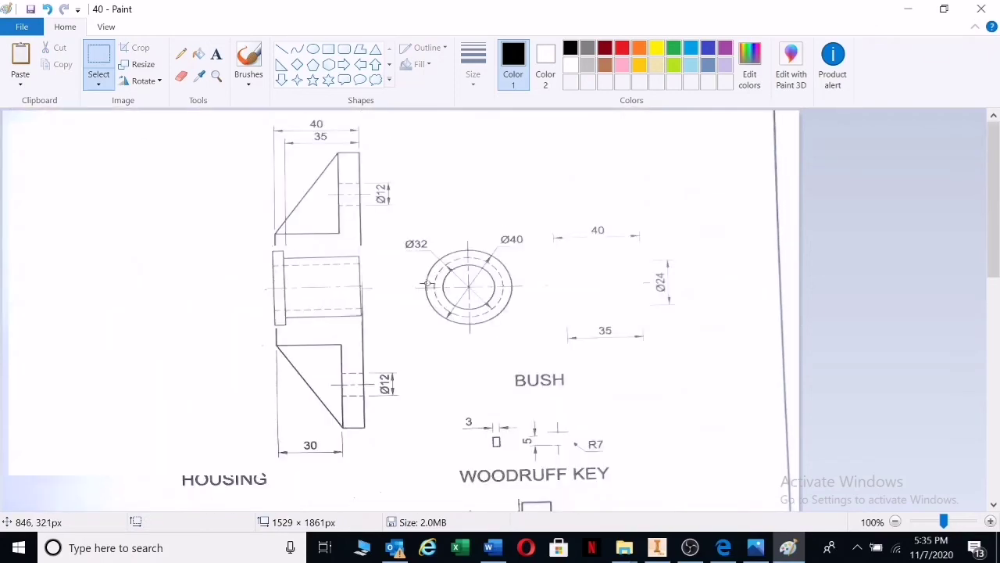
{"action": "scroll", "coordinate": [437, 320], "scroll_direction": "down", "scroll_amount": 3}
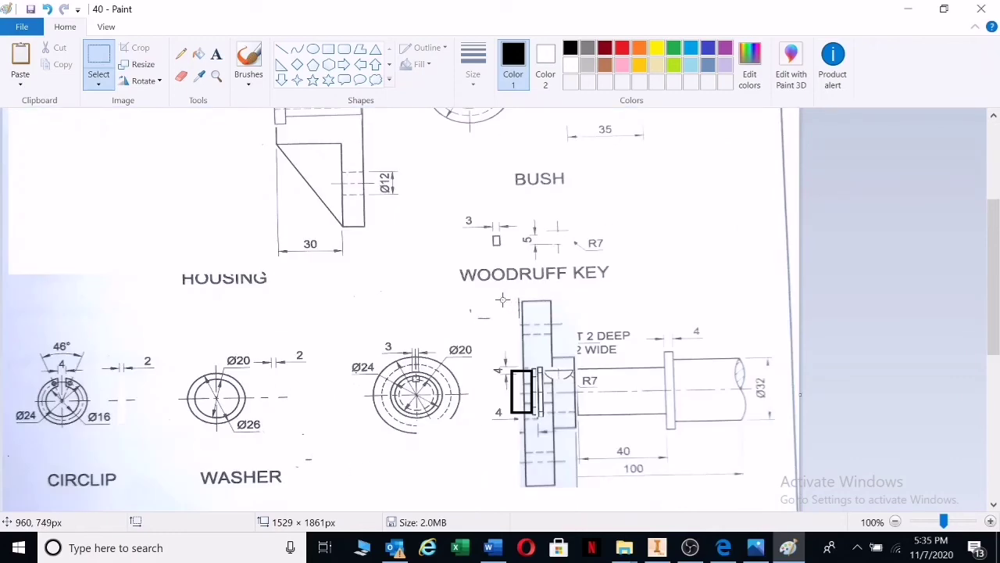
{"action": "mouse_move", "coordinate": [503, 299]}
{"action": "left_mouse_down"}
{"action": "mouse_move", "coordinate": [649, 454]}
{"action": "mouse_move", "coordinate": [731, 490]}
{"action": "mouse_move", "coordinate": [768, 486]}
{"action": "mouse_move", "coordinate": [748, 486]}
{"action": "left_mouse_up"}
{"action": "left_click_drag", "start_coordinate": [618, 426], "coordinate": [605, 253]}
{"action": "scroll", "coordinate": [514, 437], "scroll_direction": "down", "scroll_amount": 2}
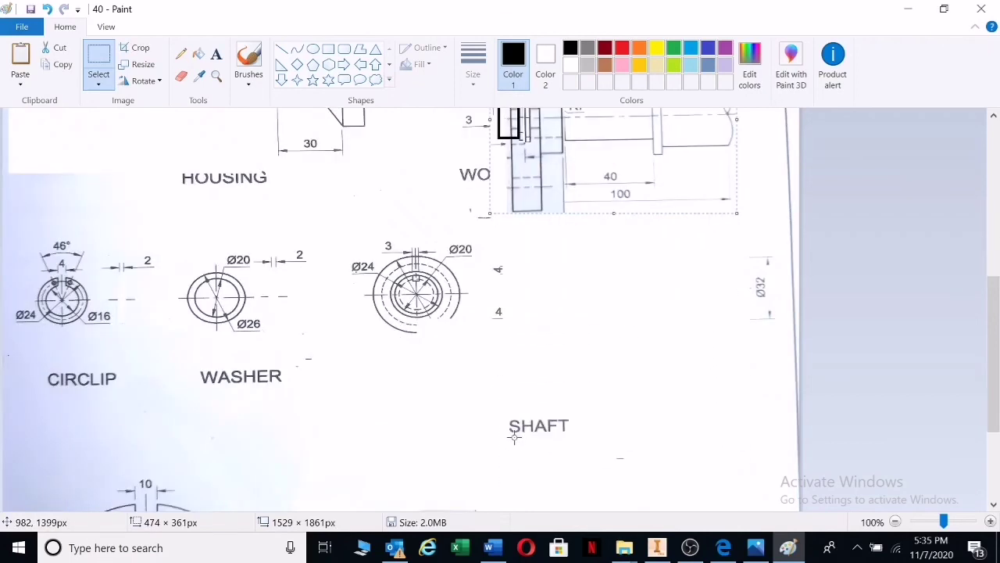
{"action": "scroll", "coordinate": [512, 434], "scroll_direction": "down", "scroll_amount": 2}
{"action": "scroll", "coordinate": [511, 430], "scroll_direction": "up", "scroll_amount": 6}
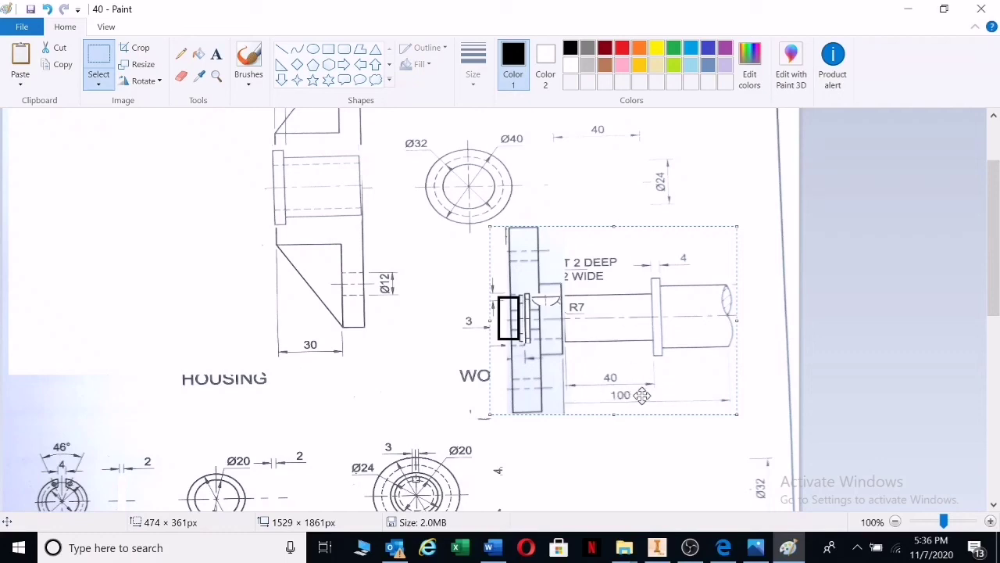
{"action": "scroll", "coordinate": [384, 383], "scroll_direction": "up", "scroll_amount": 3}
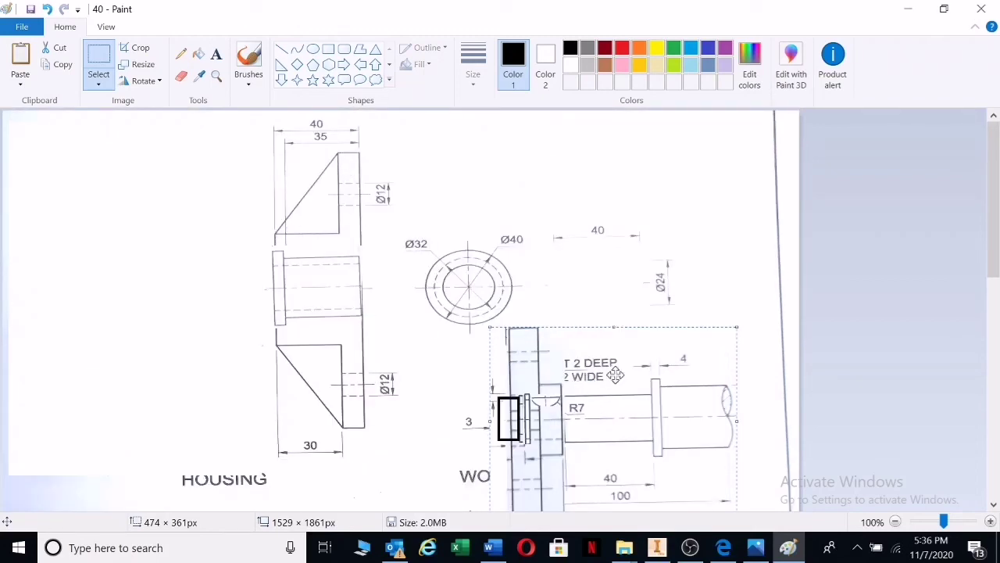
{"action": "mouse_move", "coordinate": [610, 372]}
{"action": "left_mouse_down"}
{"action": "mouse_move", "coordinate": [523, 339]}
{"action": "mouse_move", "coordinate": [441, 276]}
{"action": "mouse_move", "coordinate": [507, 285]}
{"action": "mouse_move", "coordinate": [642, 367]}
{"action": "left_mouse_up"}
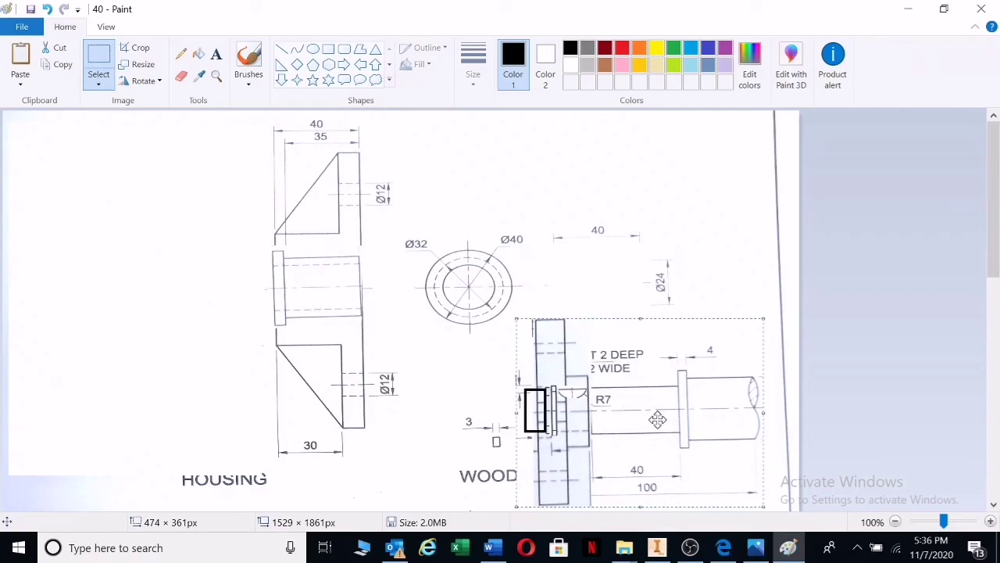
{"action": "mouse_move", "coordinate": [657, 420]}
{"action": "left_mouse_down"}
{"action": "mouse_move", "coordinate": [526, 362]}
{"action": "mouse_move", "coordinate": [381, 339]}
{"action": "mouse_move", "coordinate": [309, 297]}
{"action": "mouse_move", "coordinate": [328, 317]}
{"action": "mouse_move", "coordinate": [330, 357]}
{"action": "mouse_move", "coordinate": [540, 366]}
{"action": "mouse_move", "coordinate": [630, 290]}
{"action": "mouse_move", "coordinate": [595, 327]}
{"action": "mouse_move", "coordinate": [575, 315]}
{"action": "mouse_move", "coordinate": [652, 386]}
{"action": "mouse_move", "coordinate": [670, 379]}
{"action": "mouse_move", "coordinate": [643, 353]}
{"action": "left_mouse_up"}
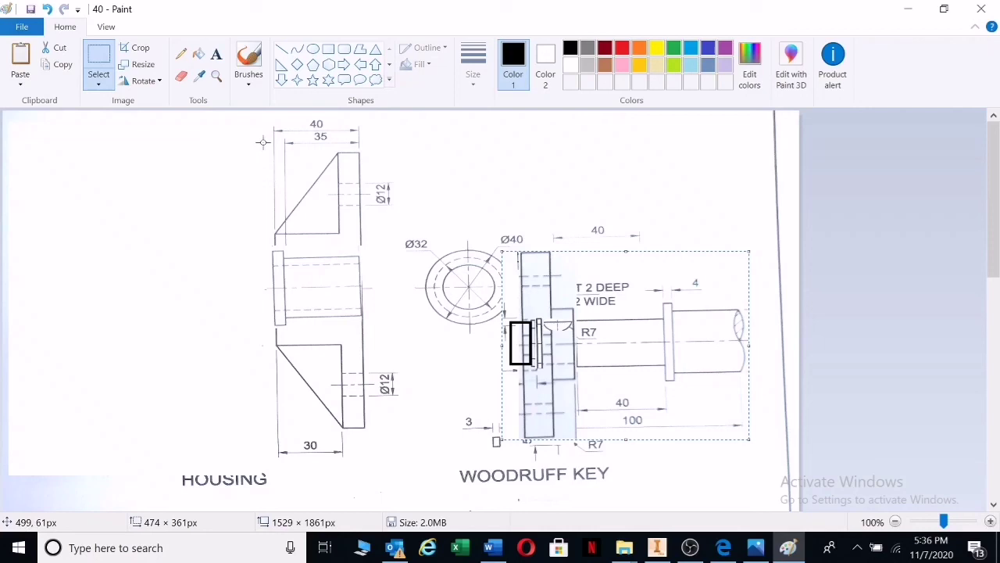
{"action": "mouse_move", "coordinate": [265, 141]}
{"action": "left_mouse_down"}
{"action": "mouse_move", "coordinate": [335, 216]}
{"action": "mouse_move", "coordinate": [371, 330]}
{"action": "mouse_move", "coordinate": [370, 428]}
{"action": "left_mouse_up"}
{"action": "mouse_move", "coordinate": [333, 270]}
{"action": "left_mouse_down"}
{"action": "mouse_move", "coordinate": [594, 352]}
{"action": "mouse_move", "coordinate": [638, 349]}
{"action": "mouse_move", "coordinate": [634, 338]}
{"action": "left_mouse_up"}
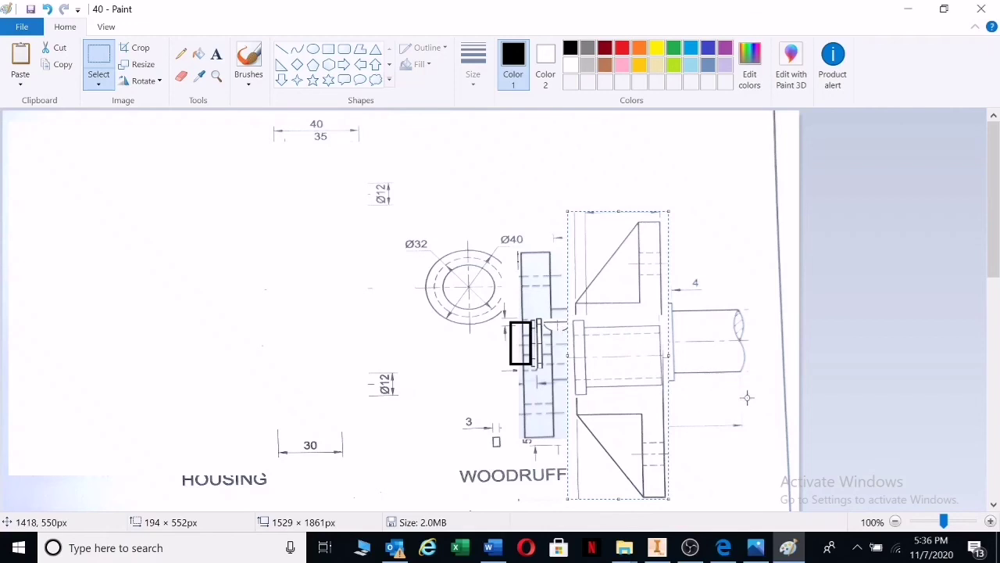
{"action": "left_click", "coordinate": [677, 397]}
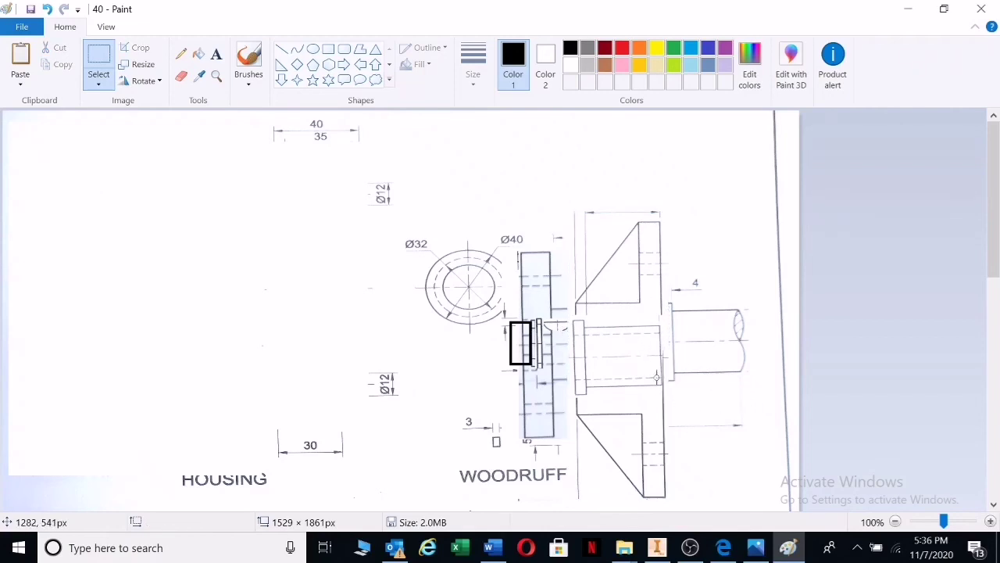
{"action": "left_click", "coordinate": [47, 11]}
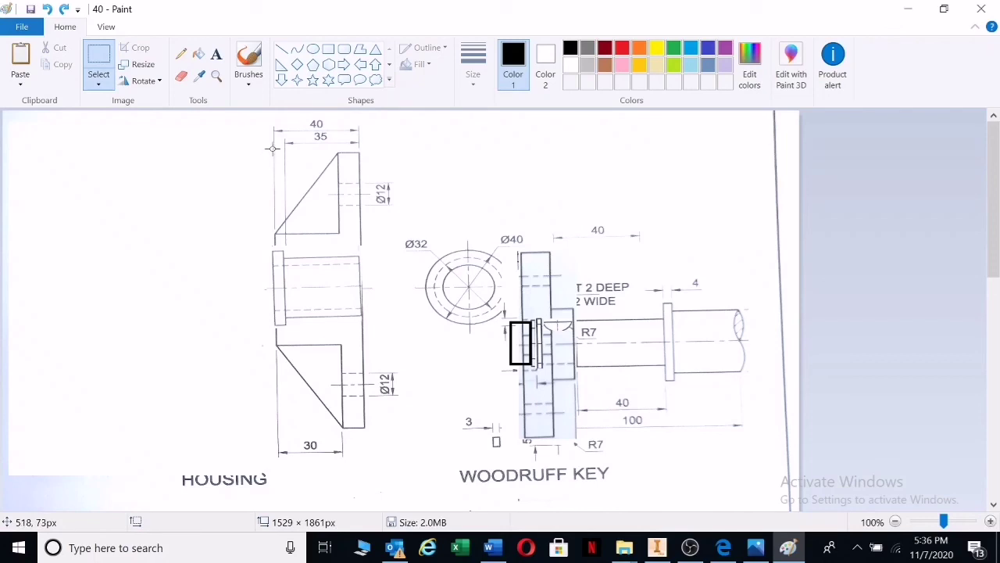
Move the housing with its fitted bush onto the shaft between the flange hub and the shaft collar, centred on the shaft axis
{"action": "mouse_move", "coordinate": [273, 148]}
{"action": "left_mouse_down"}
{"action": "mouse_move", "coordinate": [342, 239]}
{"action": "mouse_move", "coordinate": [377, 347]}
{"action": "mouse_move", "coordinate": [356, 411]}
{"action": "mouse_move", "coordinate": [365, 425]}
{"action": "left_mouse_up"}
{"action": "mouse_move", "coordinate": [339, 337]}
{"action": "left_mouse_down"}
{"action": "mouse_move", "coordinate": [431, 368]}
{"action": "mouse_move", "coordinate": [639, 393]}
{"action": "left_mouse_up"}
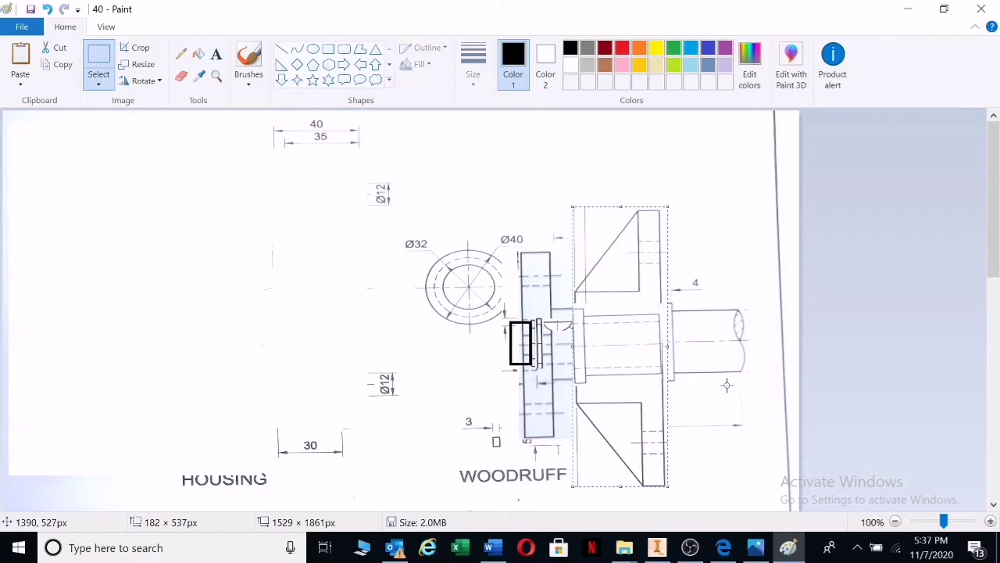